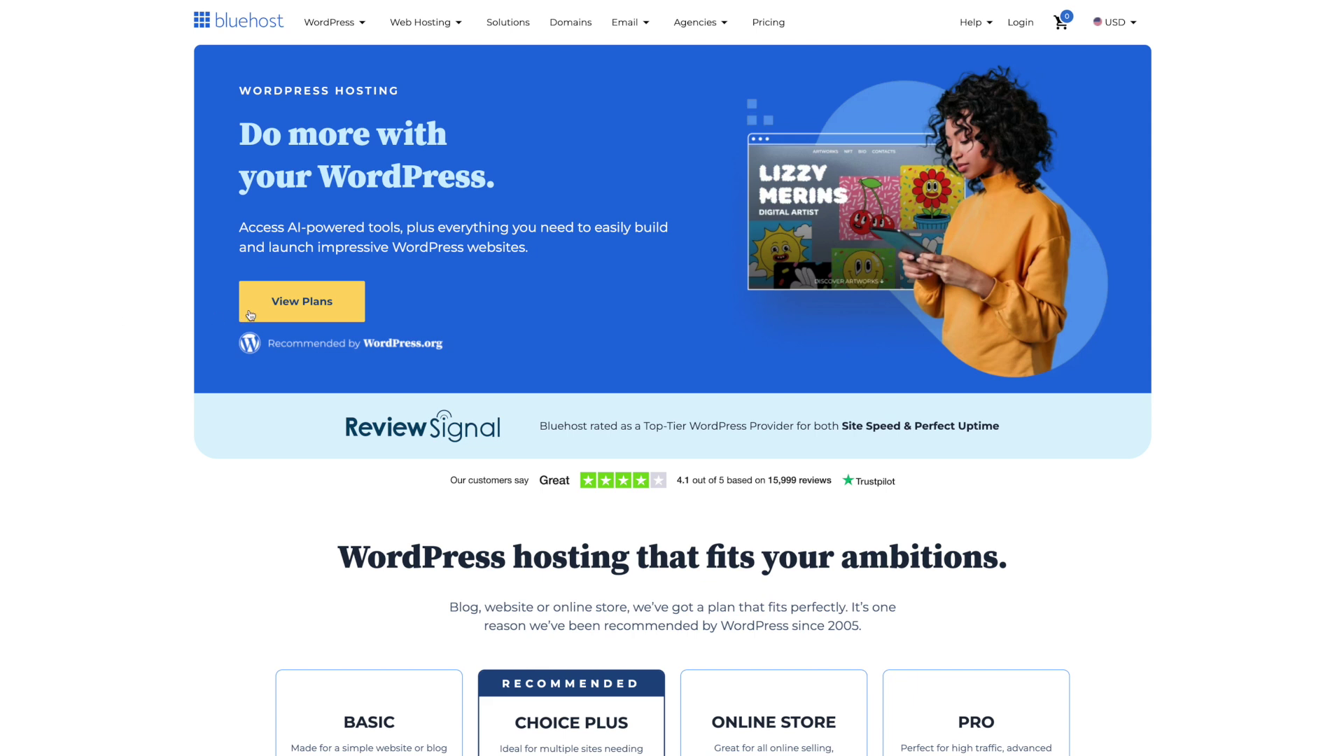
# - Compare the Basic ($1.99/mo), Choice Plus ($3.99/mo), Online Store ($7.45/mo) and Pro ($9.99/mo) hosting plans
pyautogui.scroll(-9, 171, 378)
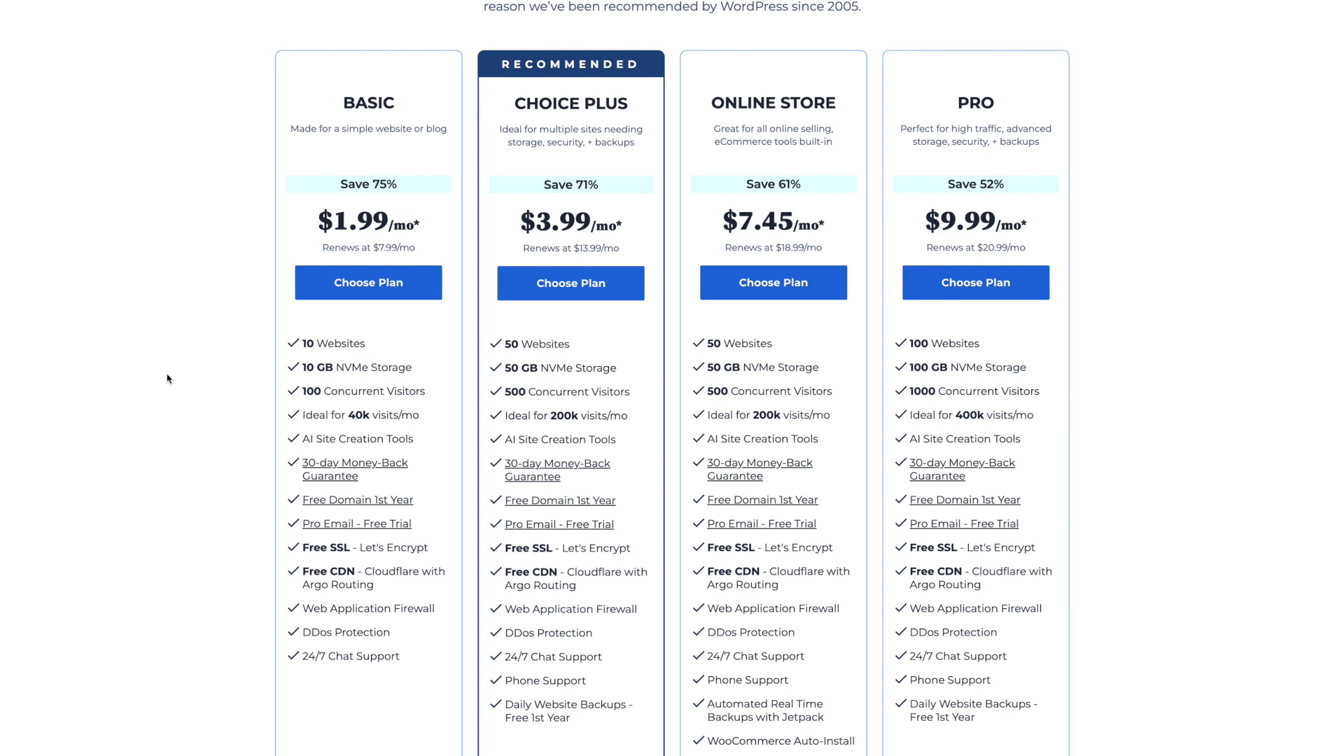
pyautogui.scroll(1, 355, 708)
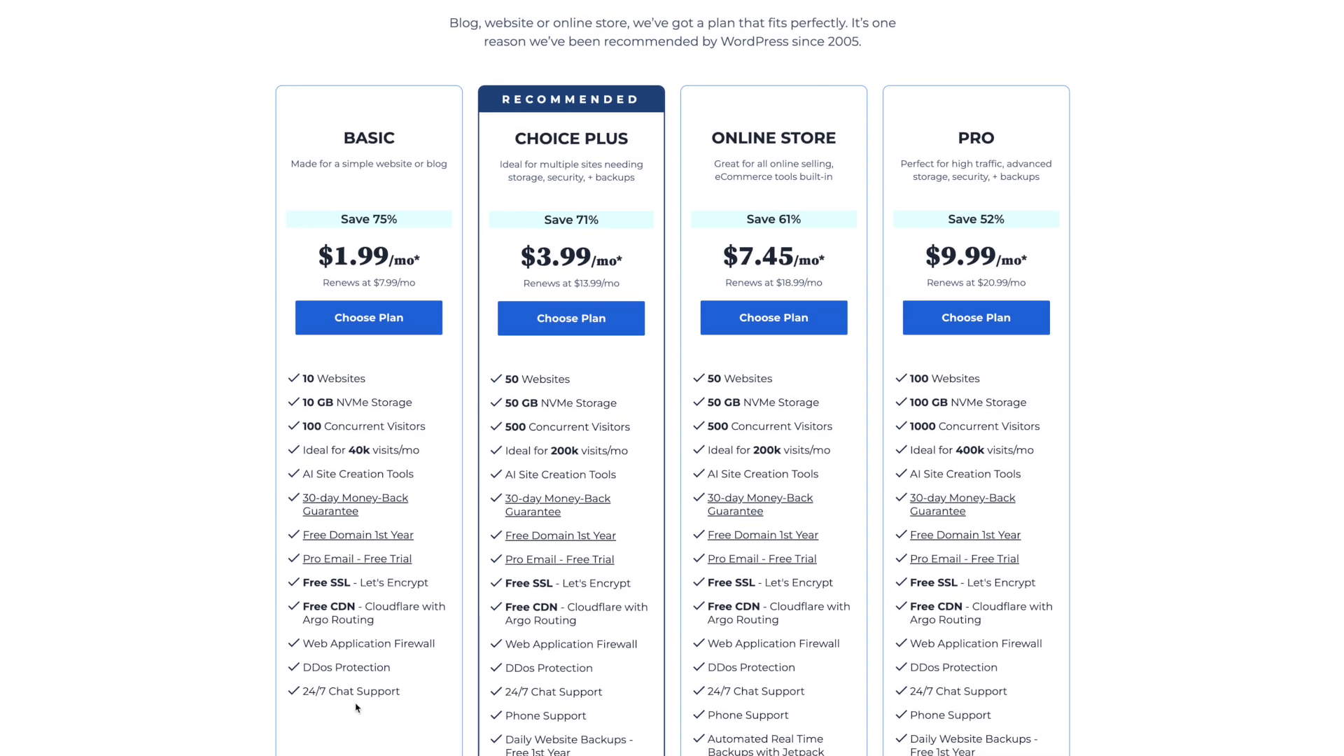
pyautogui.scroll(-1, 356, 709)
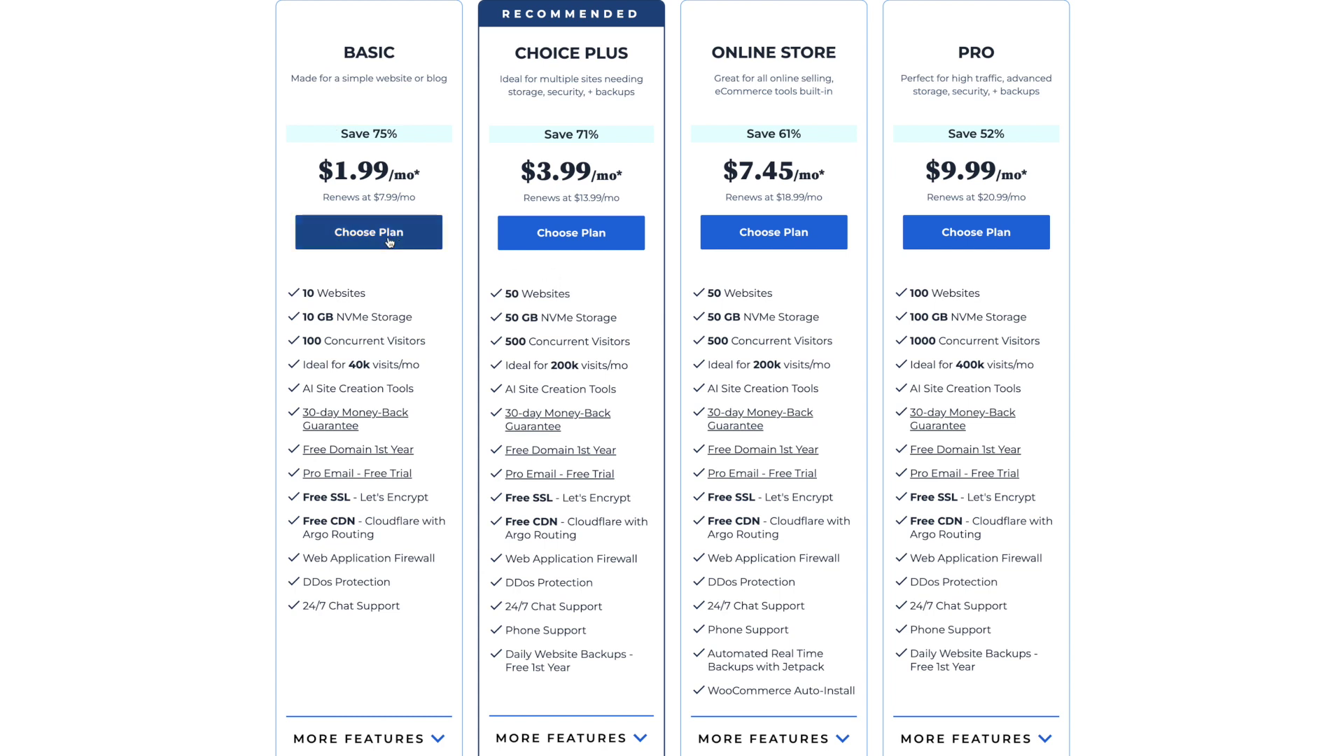
# - Choose the Basic plan and search for the new domain 'nakishasnotes' as a .com
pyautogui.click(352, 238)
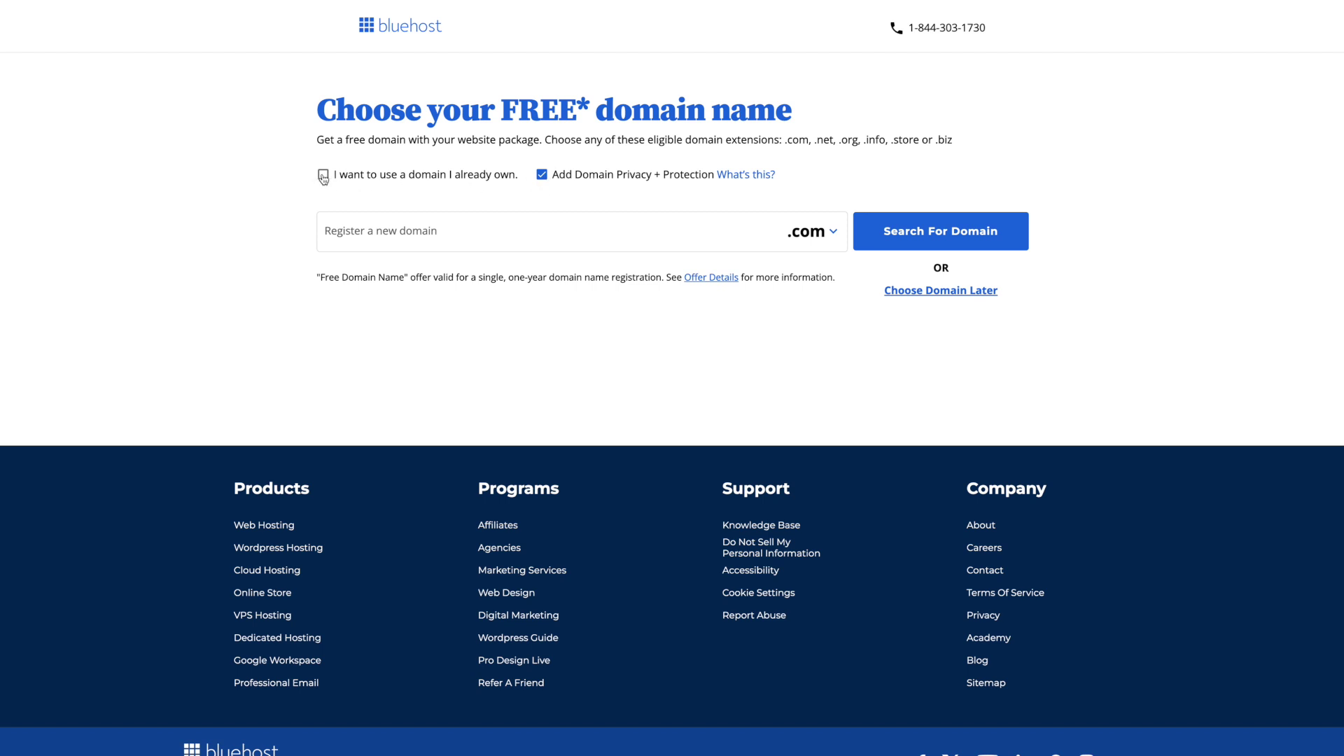
pyautogui.click(371, 236)
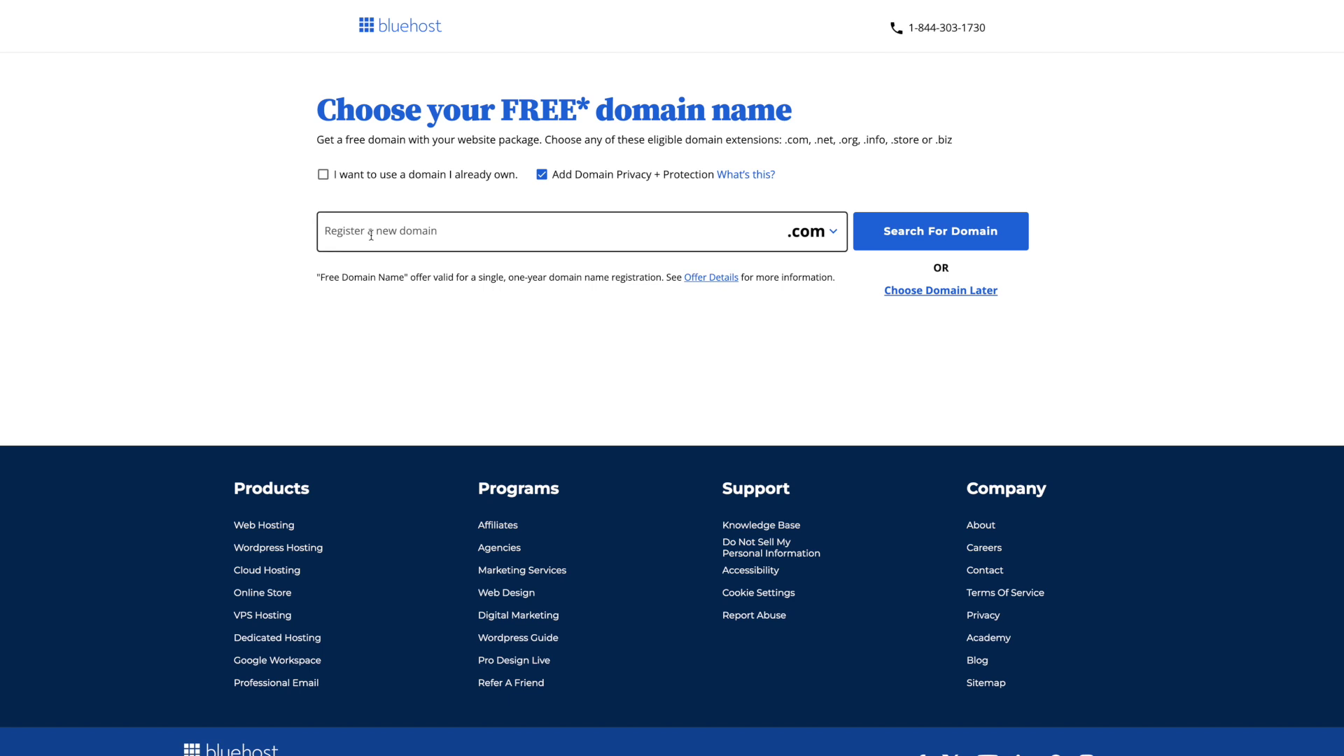
pyautogui.scroll(-1, 371, 235)
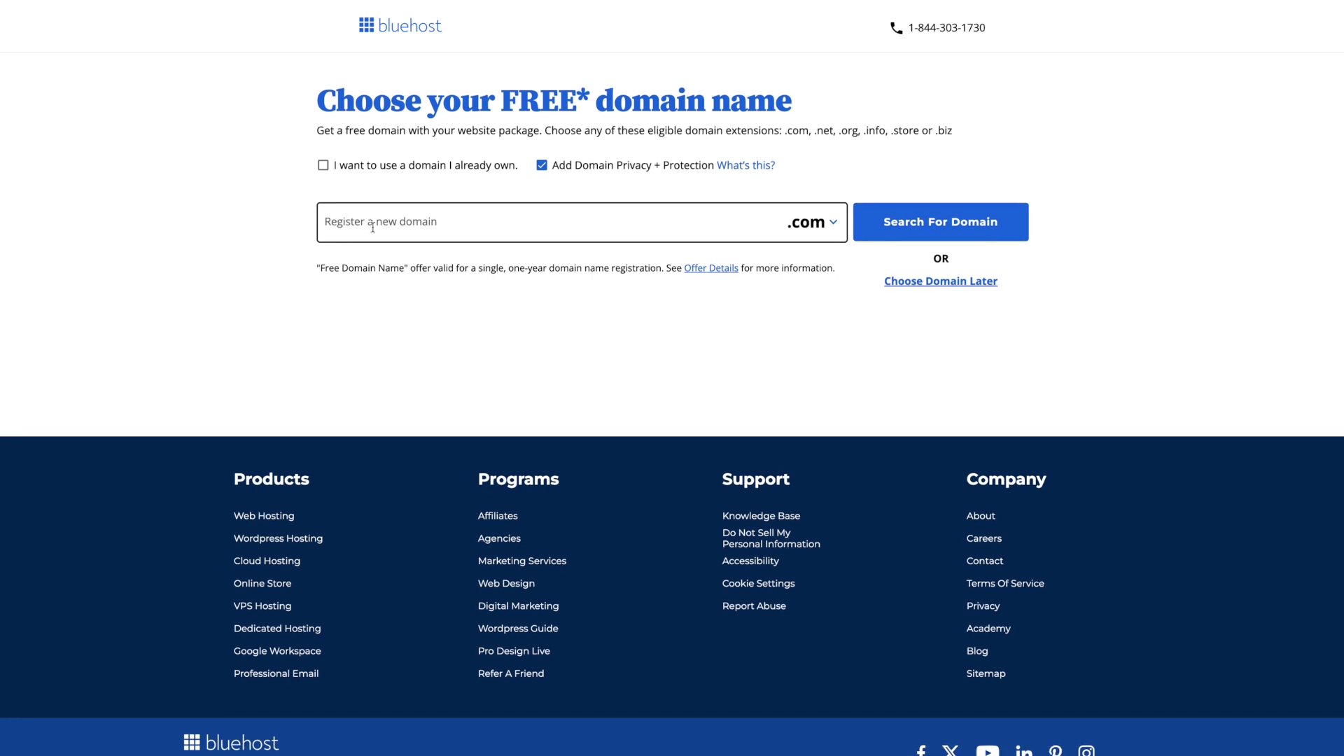
pyautogui.click(399, 219)
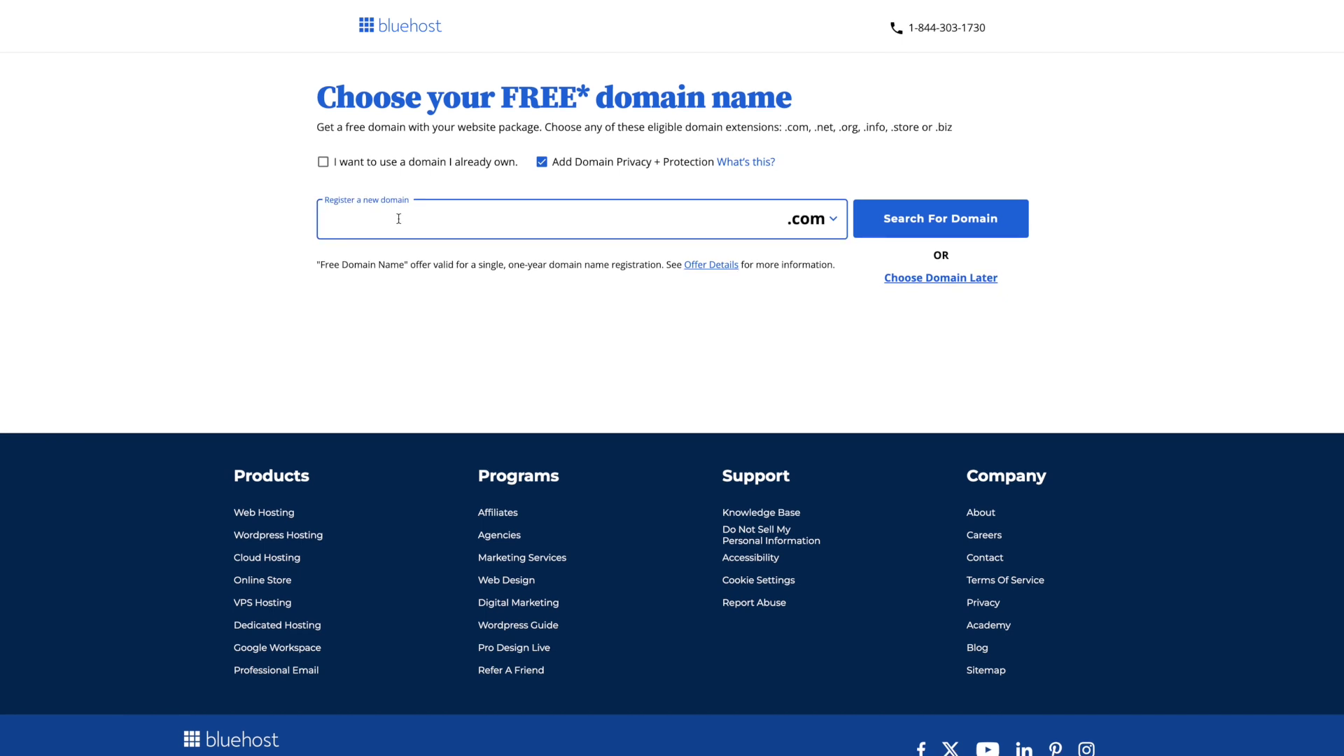
pyautogui.write('nakishasnotes')
pyautogui.click(913, 222)
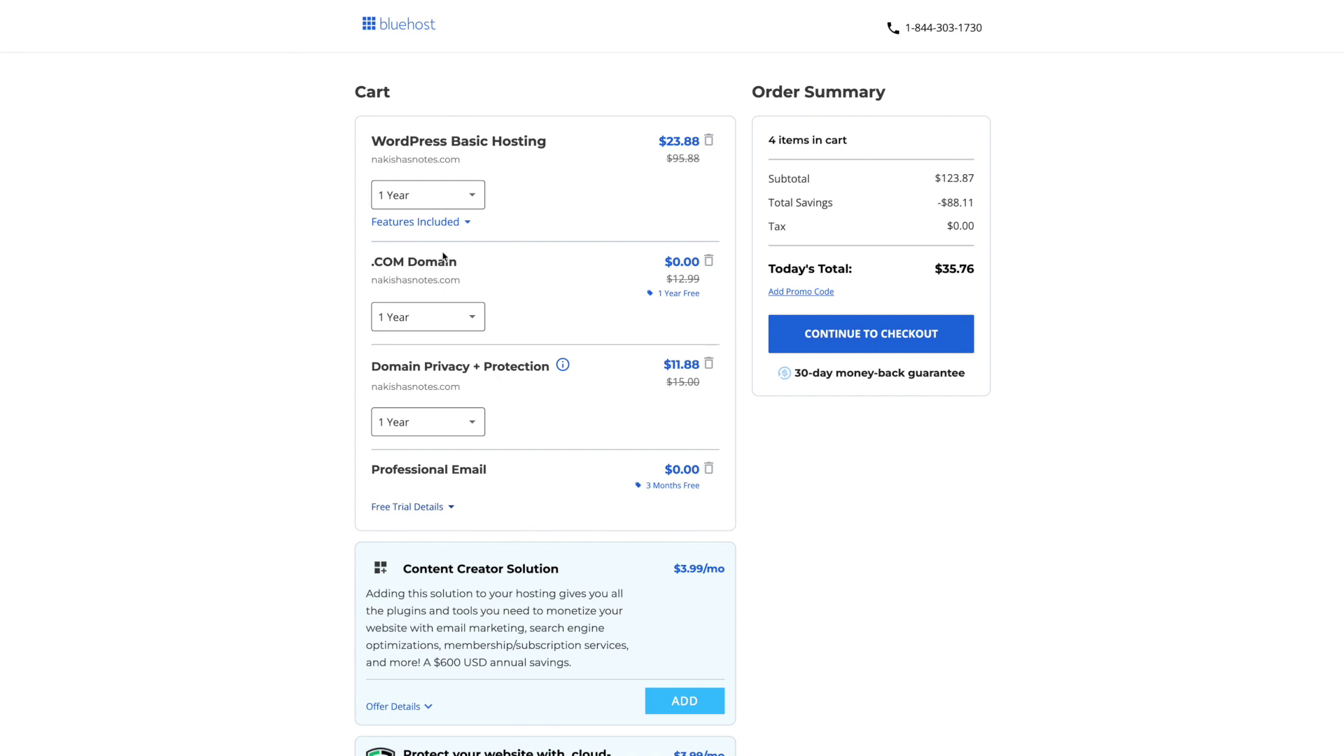
# - Keep the hosting term at 1 Year and continue from the cart to checkout
pyautogui.click(456, 205)
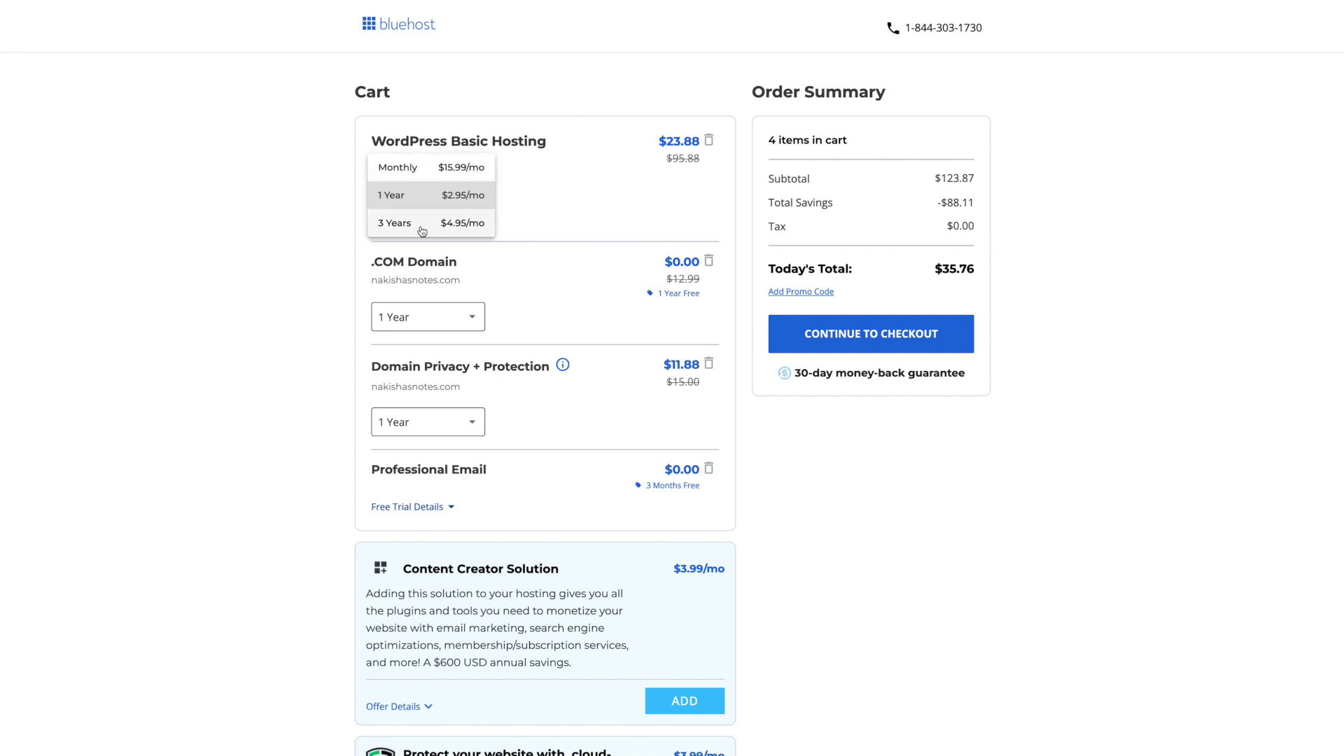
pyautogui.click(424, 198)
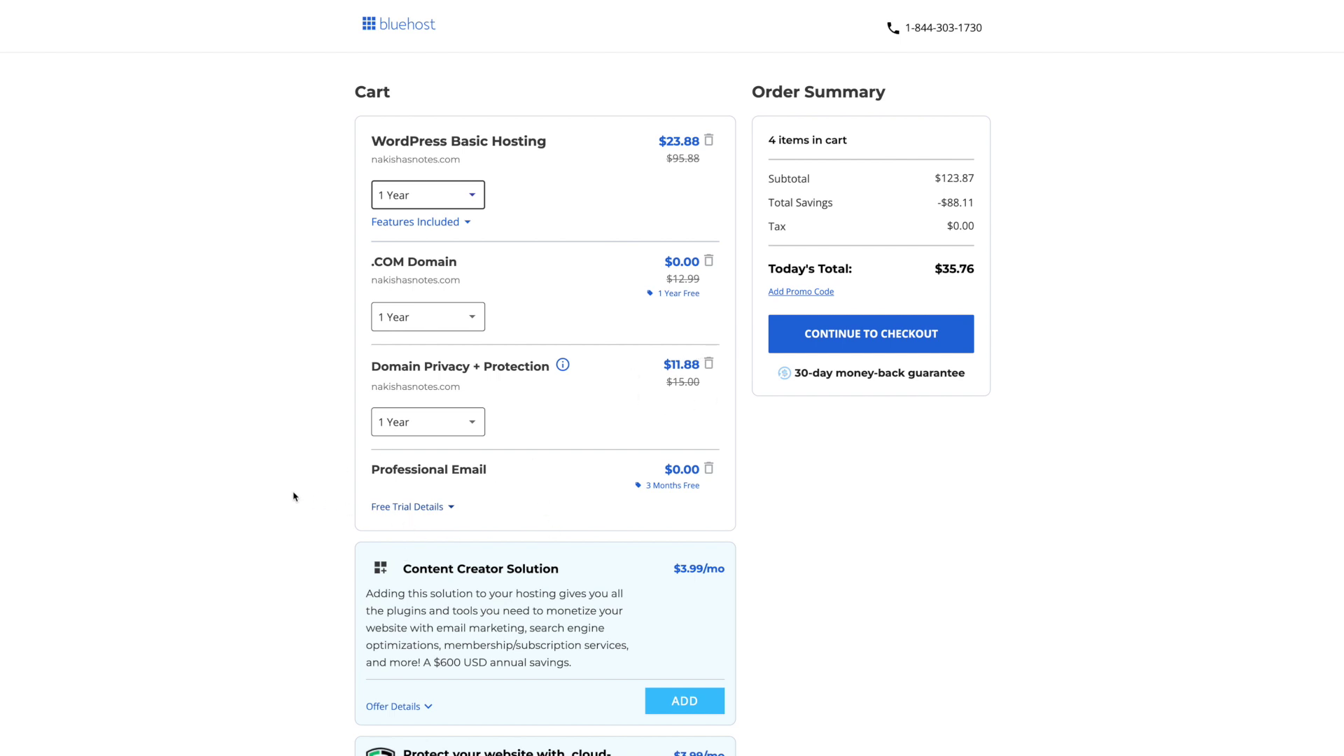
pyautogui.scroll(-3, 272, 499)
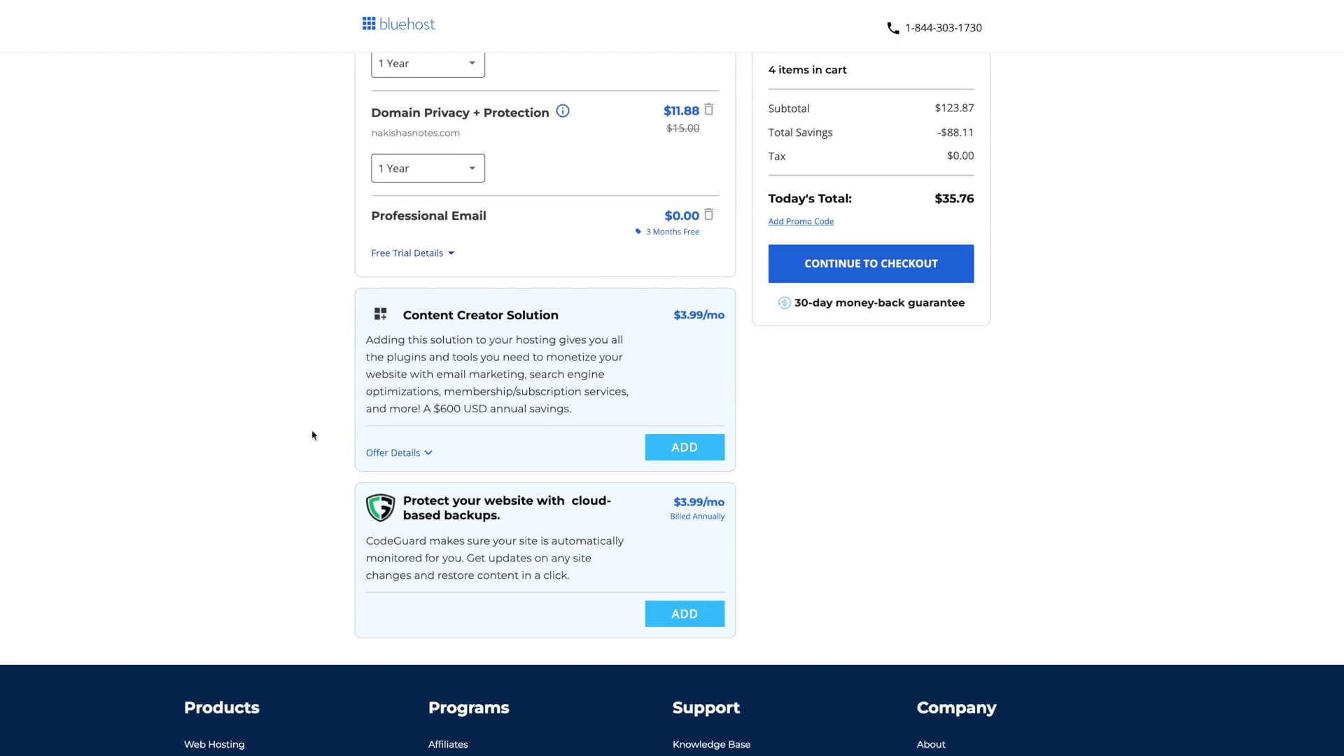
pyautogui.scroll(1, 311, 436)
pyautogui.scroll(2, 312, 435)
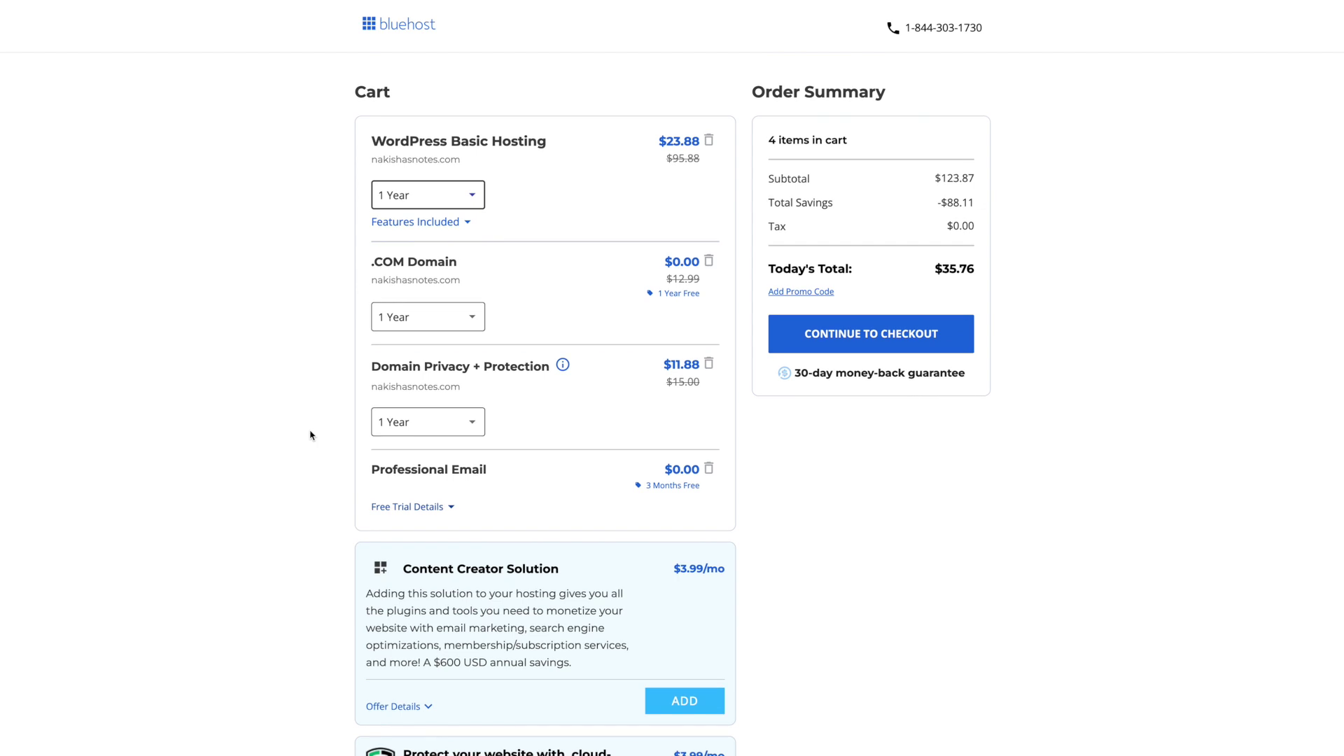
pyautogui.click(886, 346)
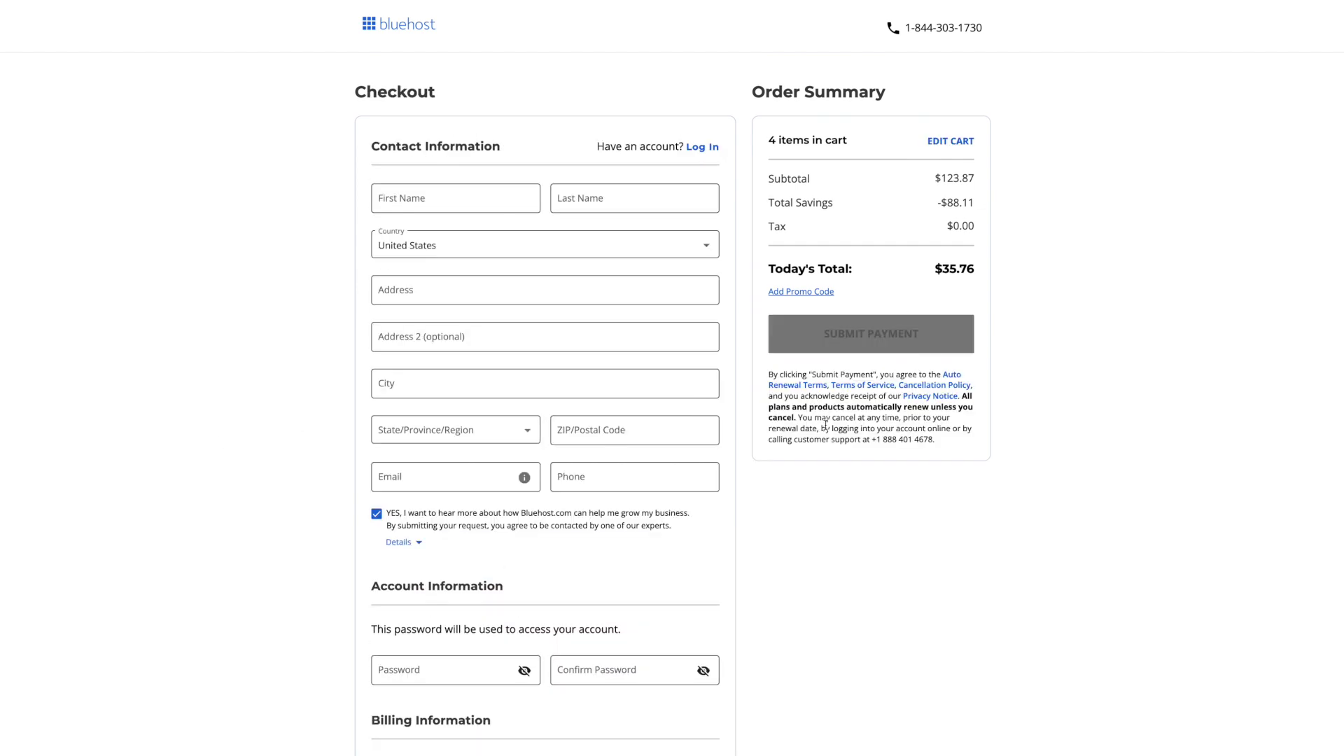
# - Go through the contact, account and billing forms on Checkout and submit the $35.76 order
pyautogui.scroll(-3, 825, 424)
pyautogui.scroll(2, 826, 425)
pyautogui.scroll(1, 826, 425)
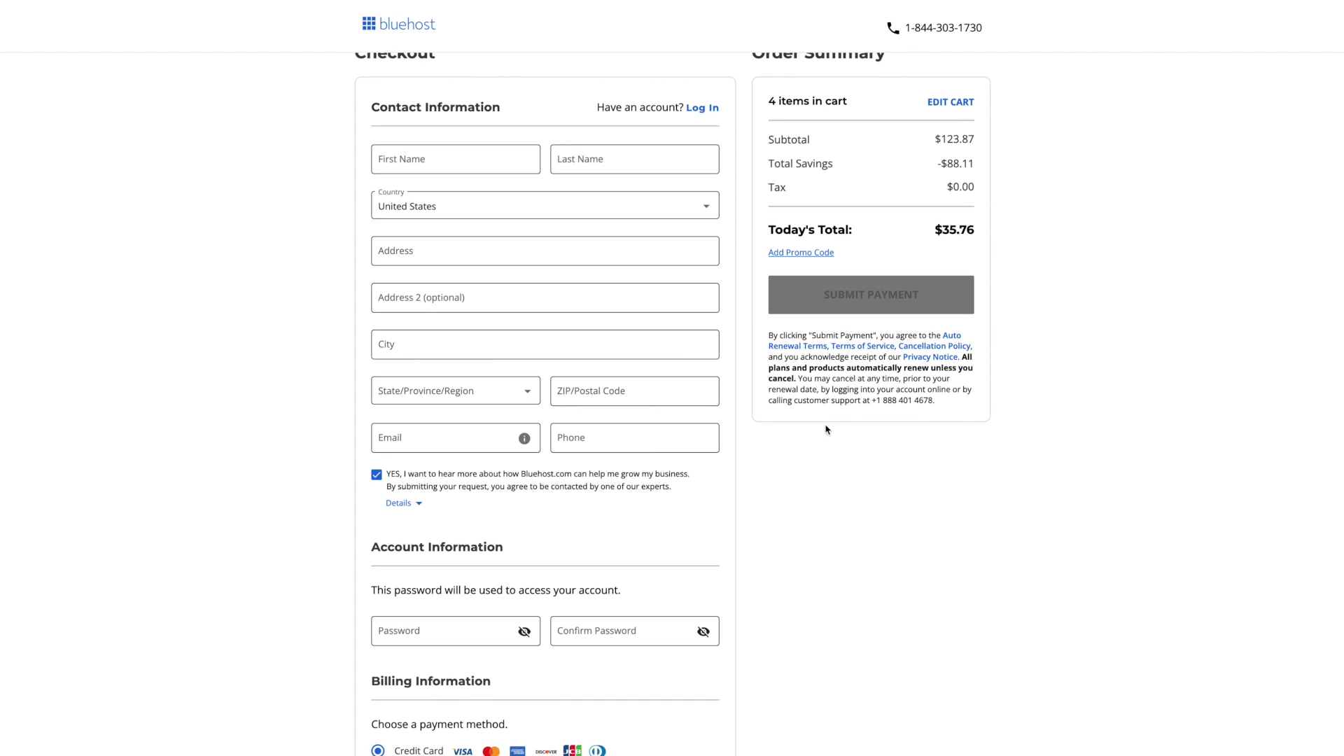
pyautogui.scroll(-4, 826, 429)
pyautogui.scroll(2, 825, 429)
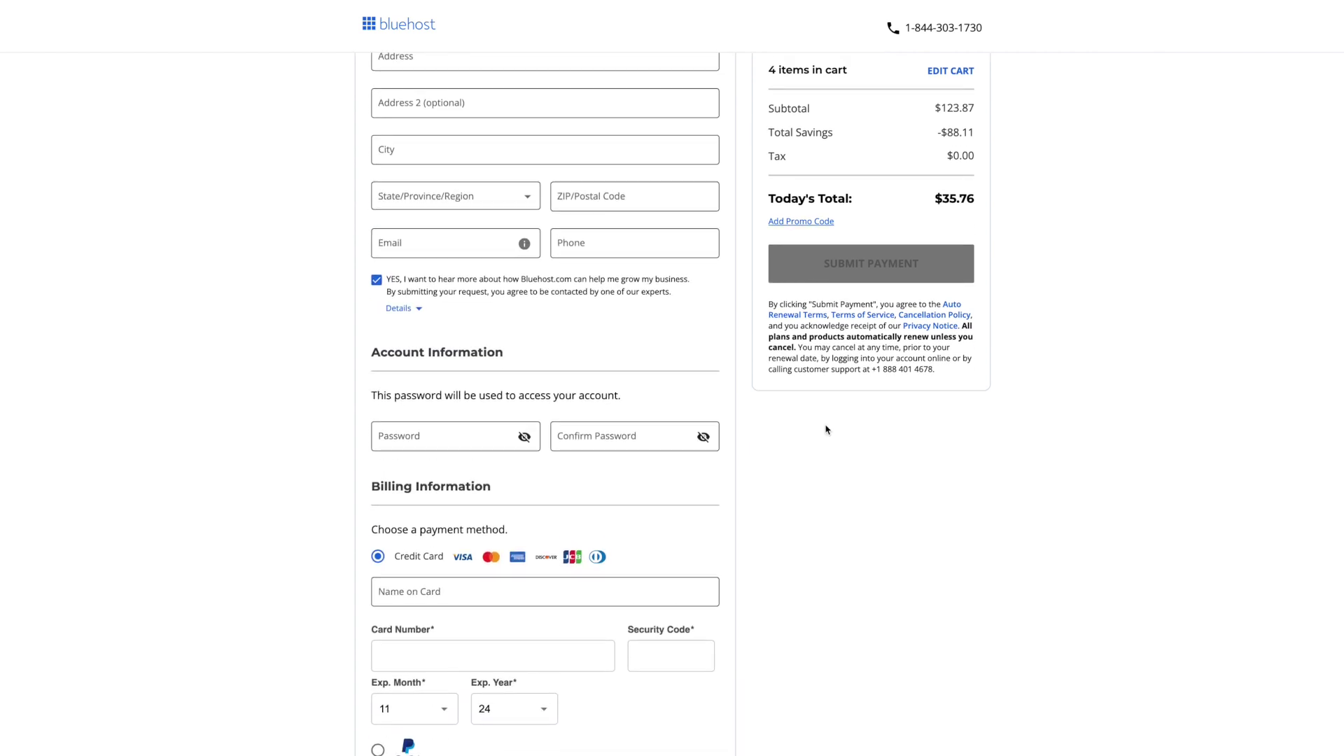
pyautogui.scroll(-1, 825, 429)
pyautogui.scroll(-1, 825, 429)
pyautogui.scroll(5, 827, 429)
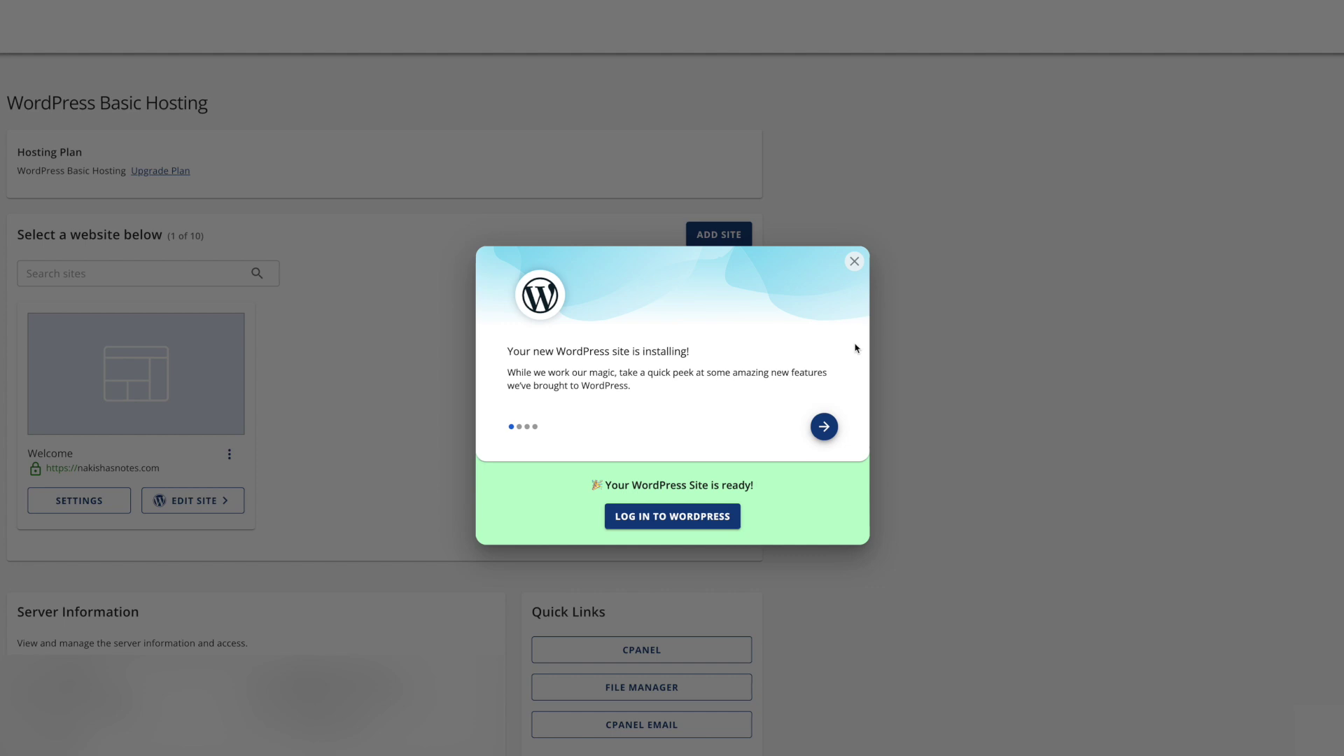
# - Log in to the new site's WordPress admin from the install popup
pyautogui.click(684, 522)
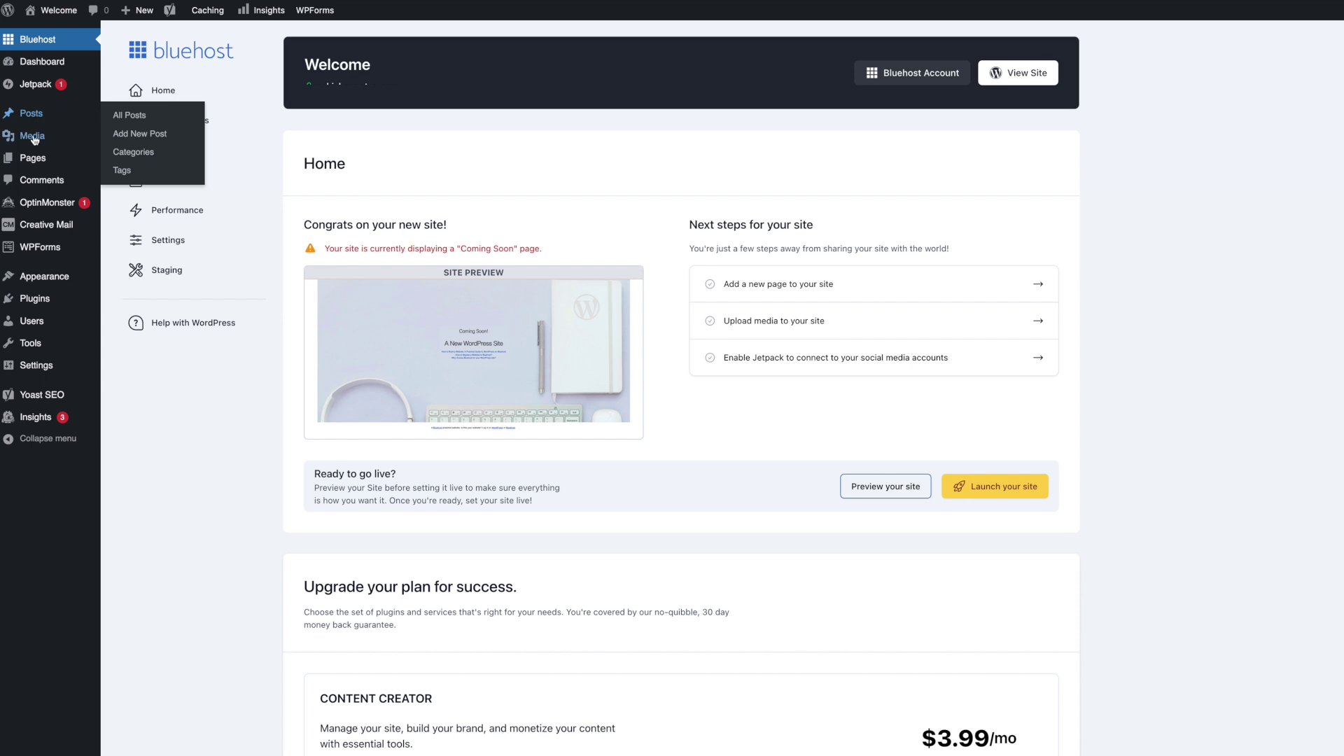
# - Open Appearance > Themes, confirm Twenty Twenty-Four is active, and open its site editor
pyautogui.moveTo(38, 164)
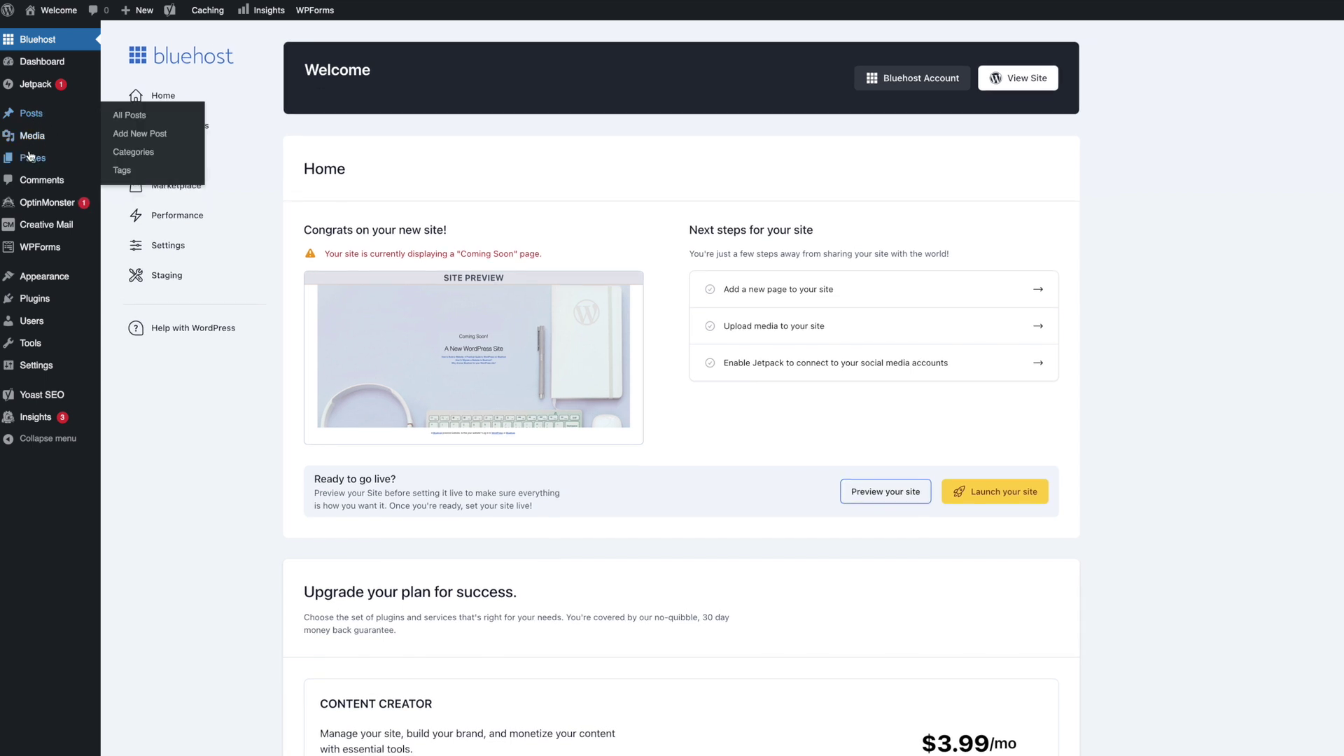
pyautogui.moveTo(28, 129)
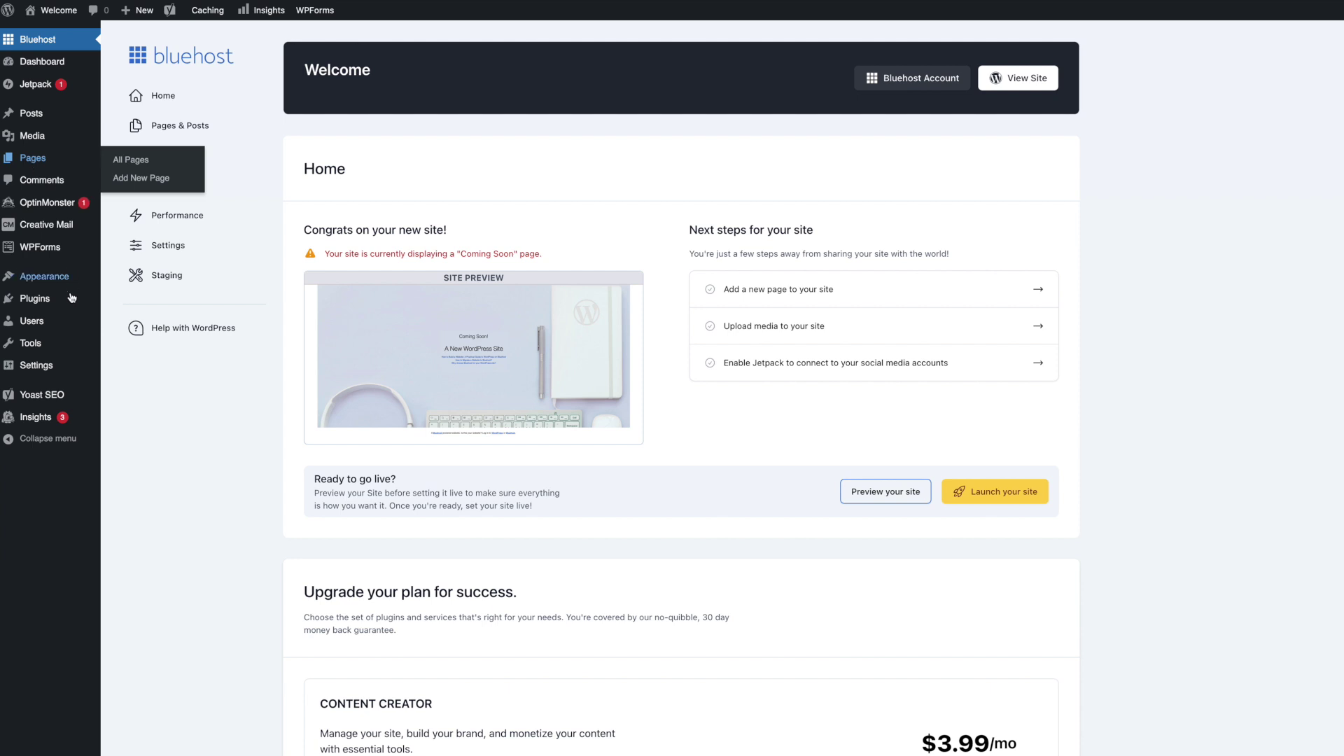
pyautogui.moveTo(52, 281)
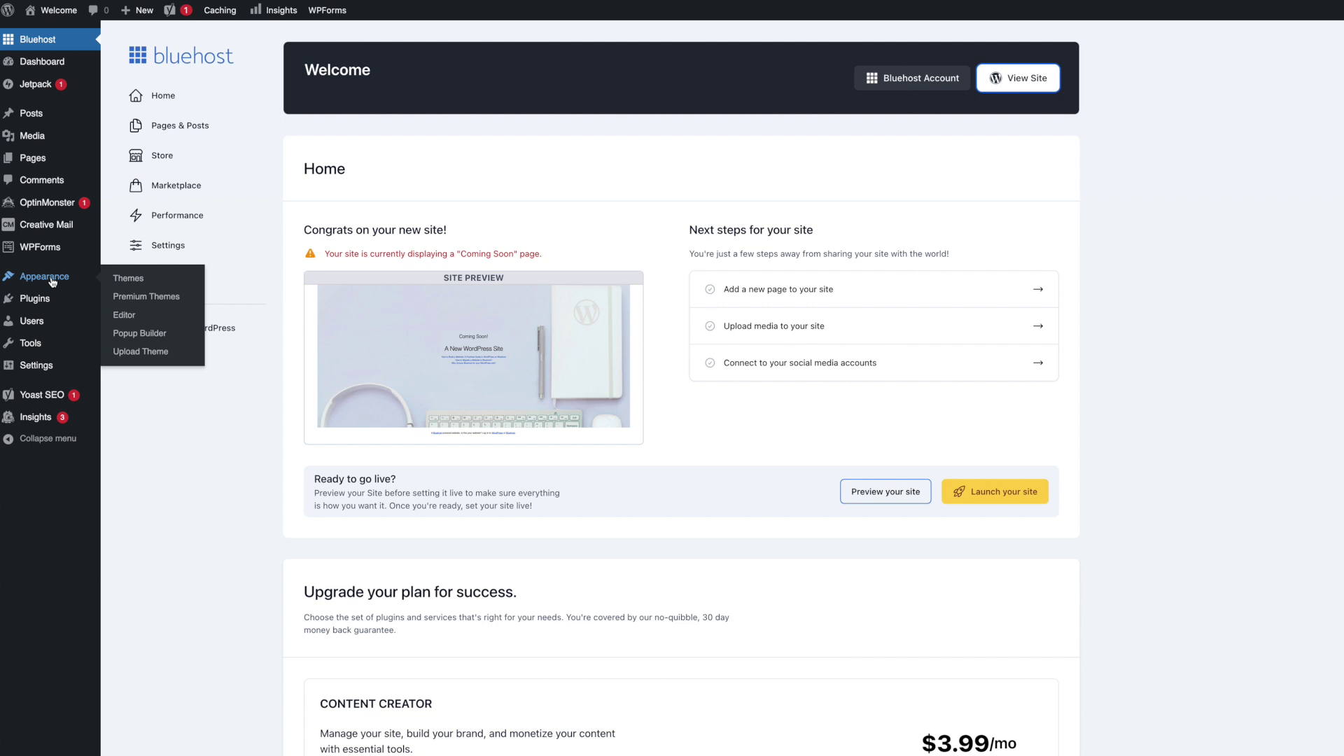
pyautogui.click(130, 282)
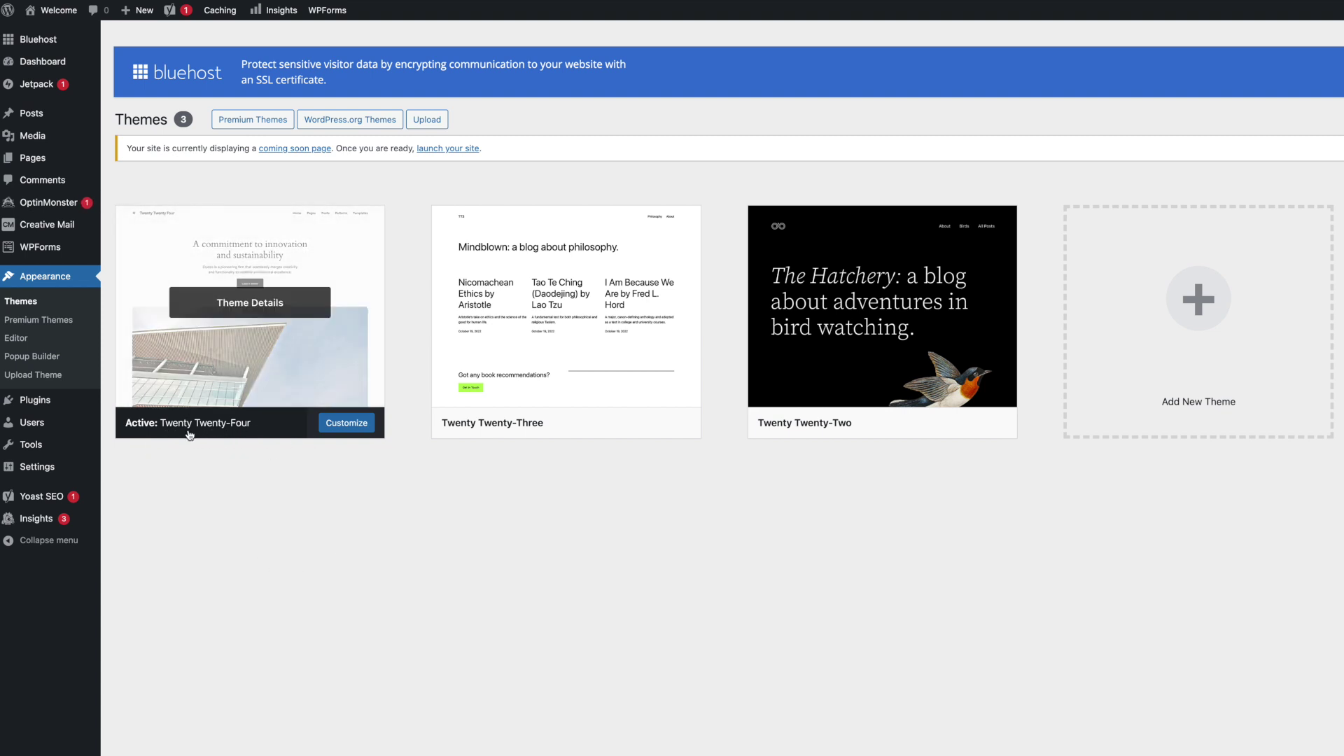
pyautogui.click(347, 423)
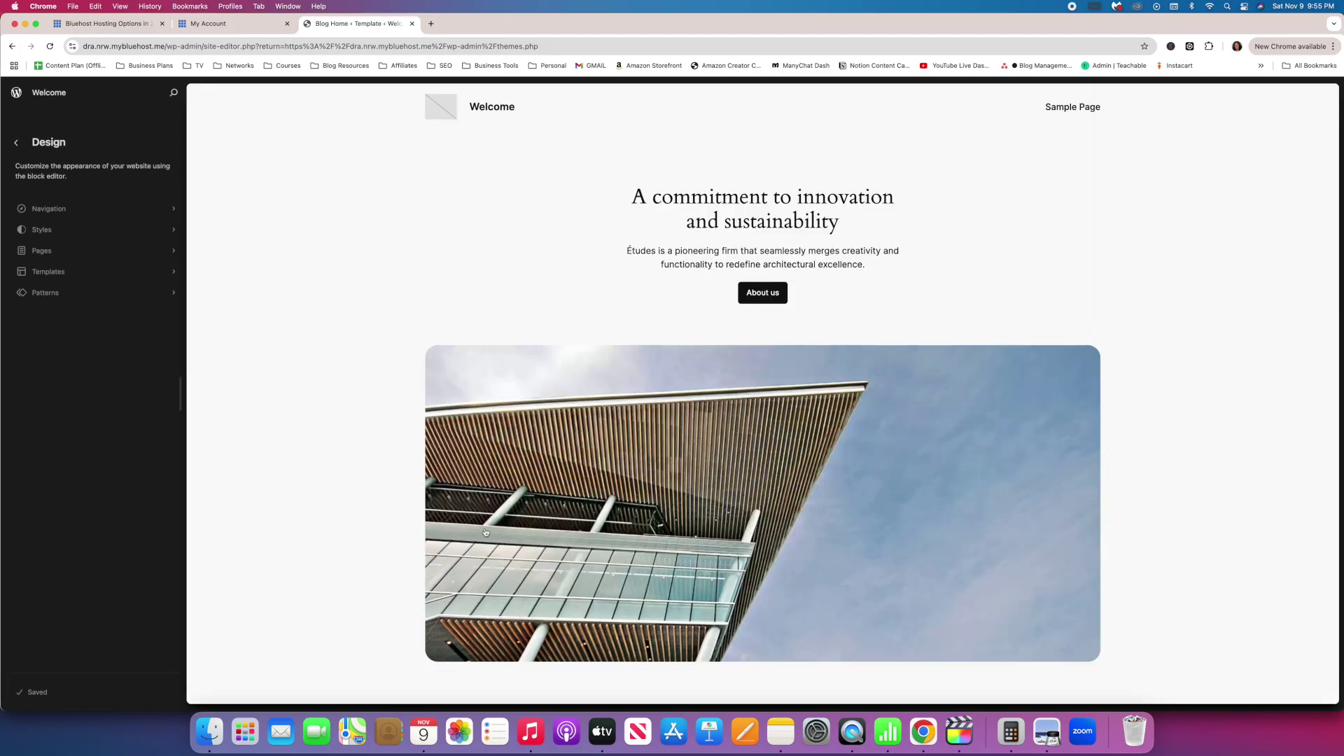
# - Scroll through the Twenty Twenty-Four homepage preview, then exit the site editor back to the admin
pyautogui.scroll(-15, 485, 533)
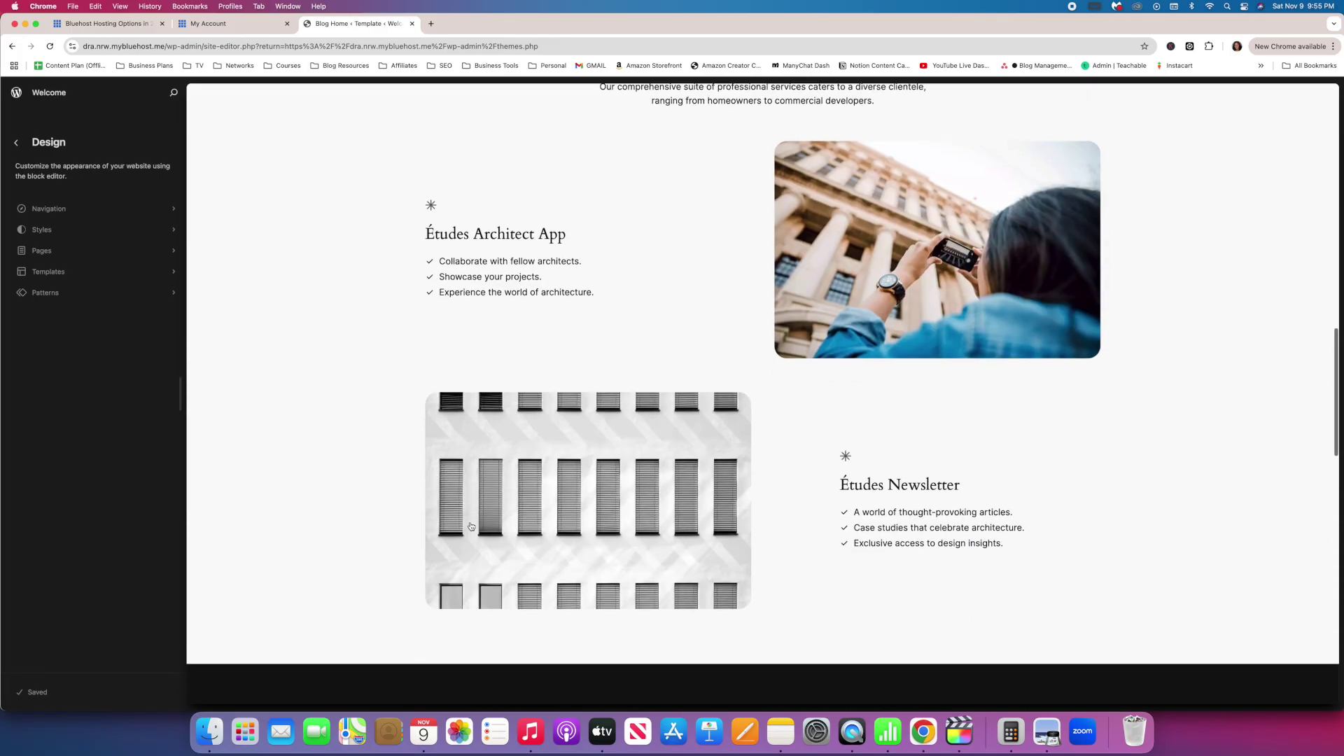
pyautogui.scroll(-10, 471, 527)
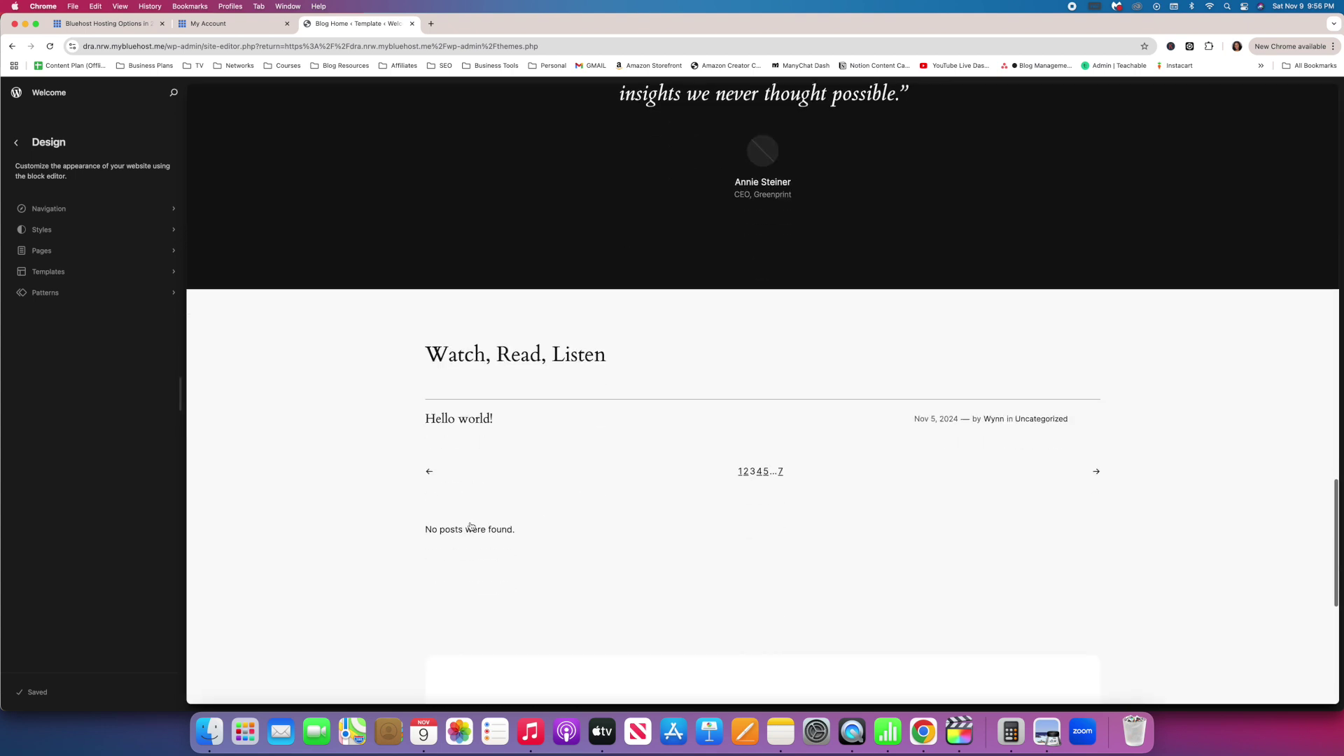
pyautogui.scroll(-3, 471, 526)
pyautogui.scroll(15, 471, 527)
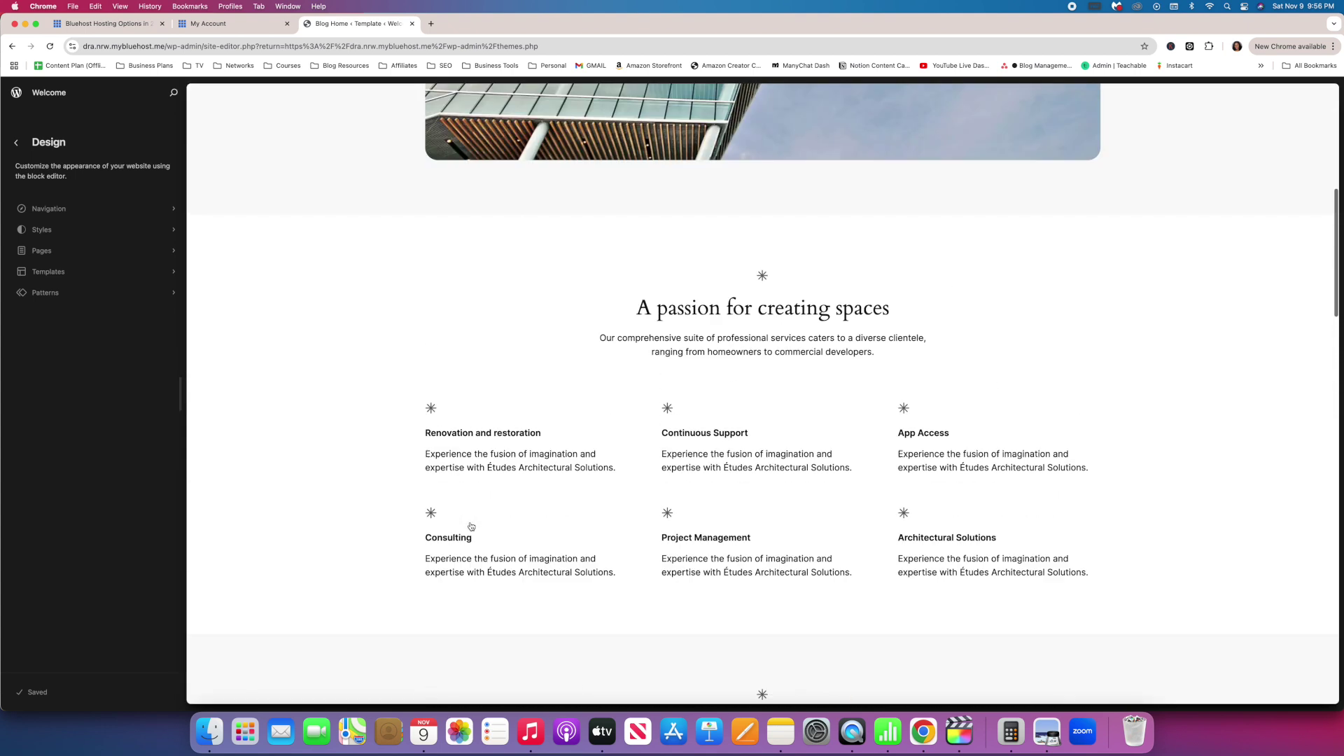
pyautogui.scroll(7, 472, 526)
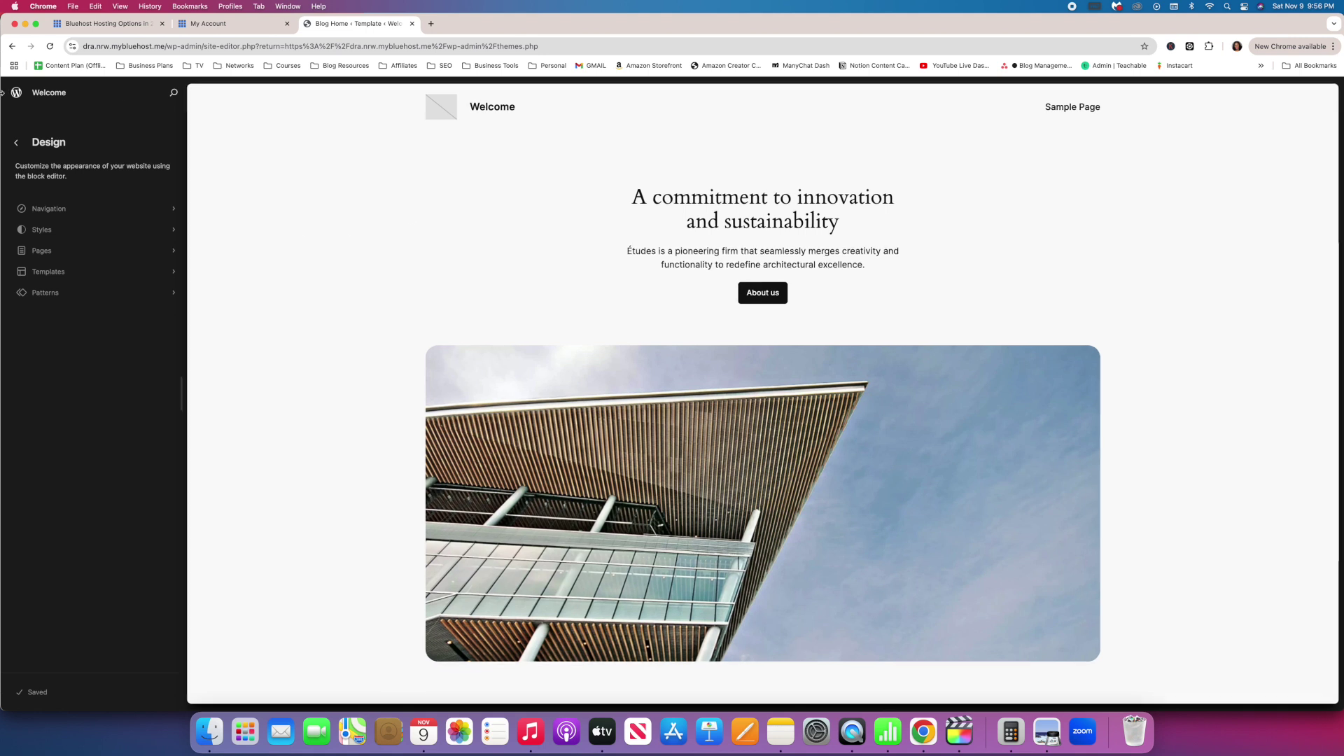
pyautogui.click(17, 143)
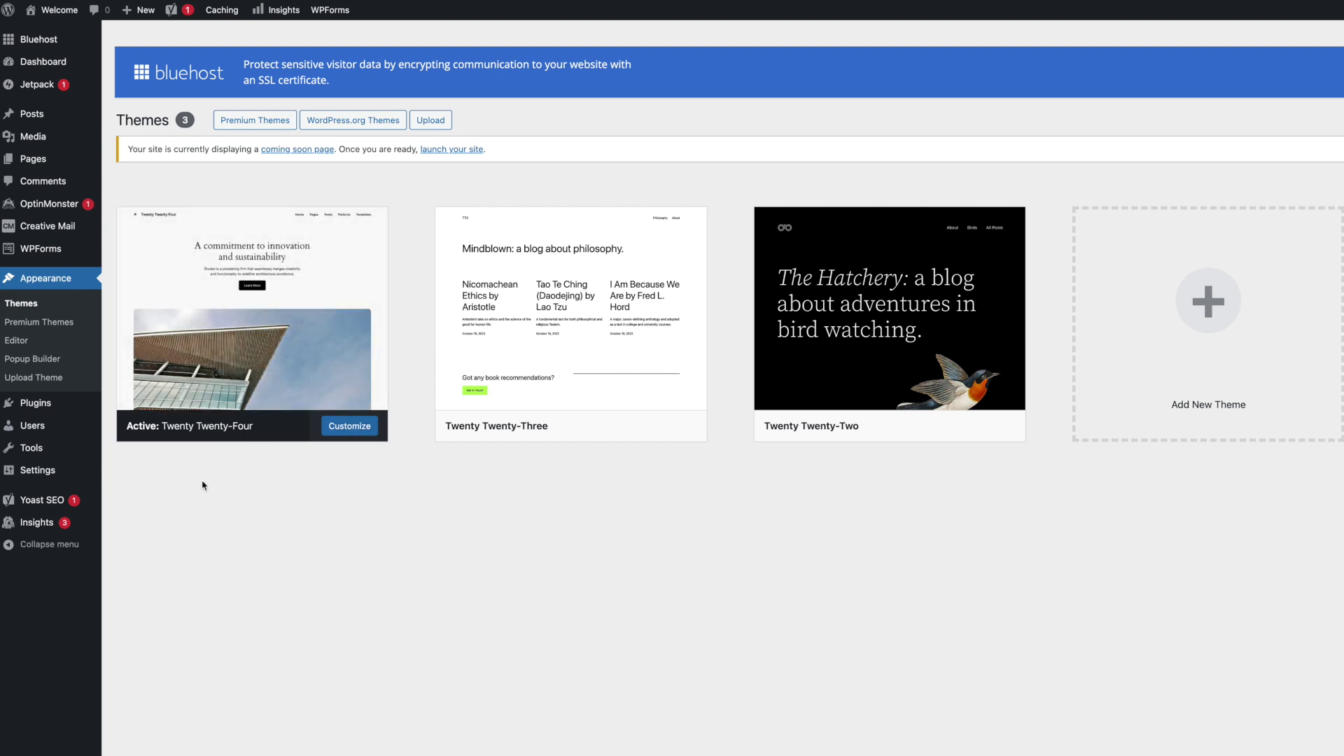
# - Open the site's coming soon page from the admin notice link
pyautogui.click(306, 149)
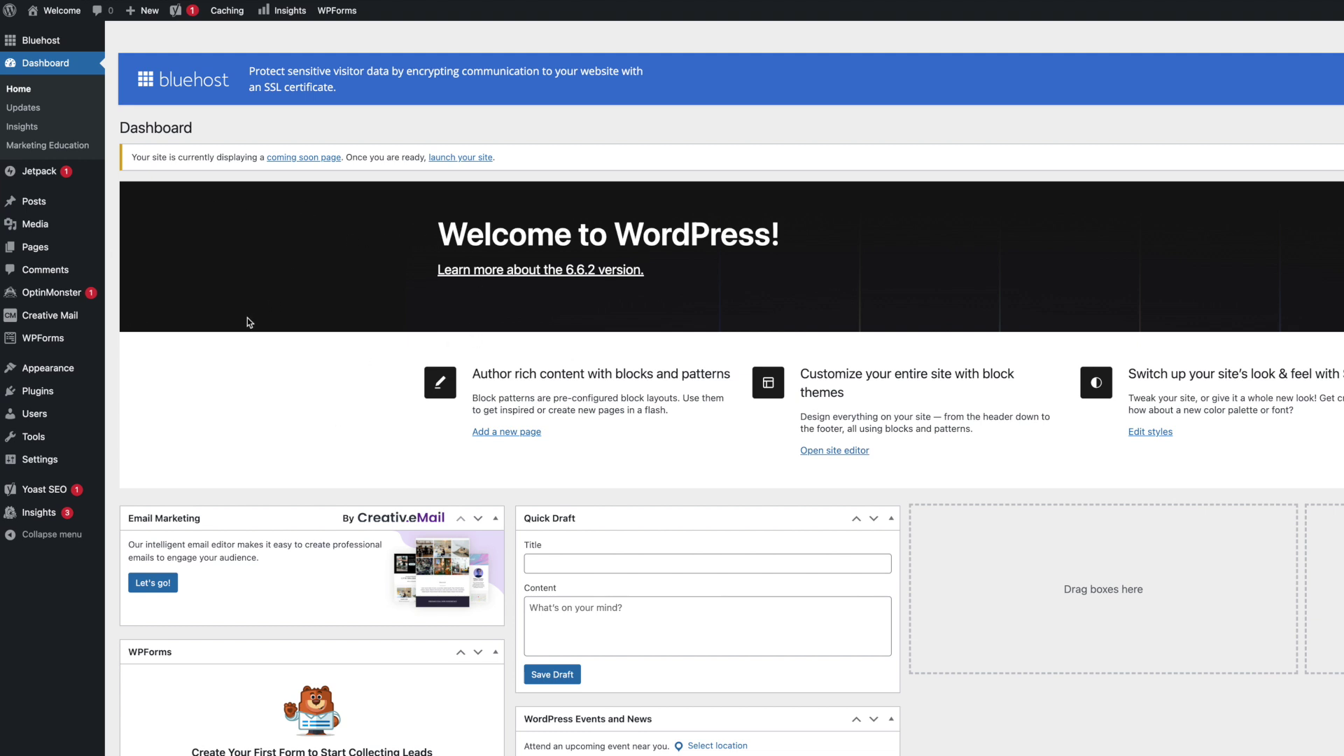
# - Open the launch settings to take the site out of coming soon mode
pyautogui.click(453, 158)
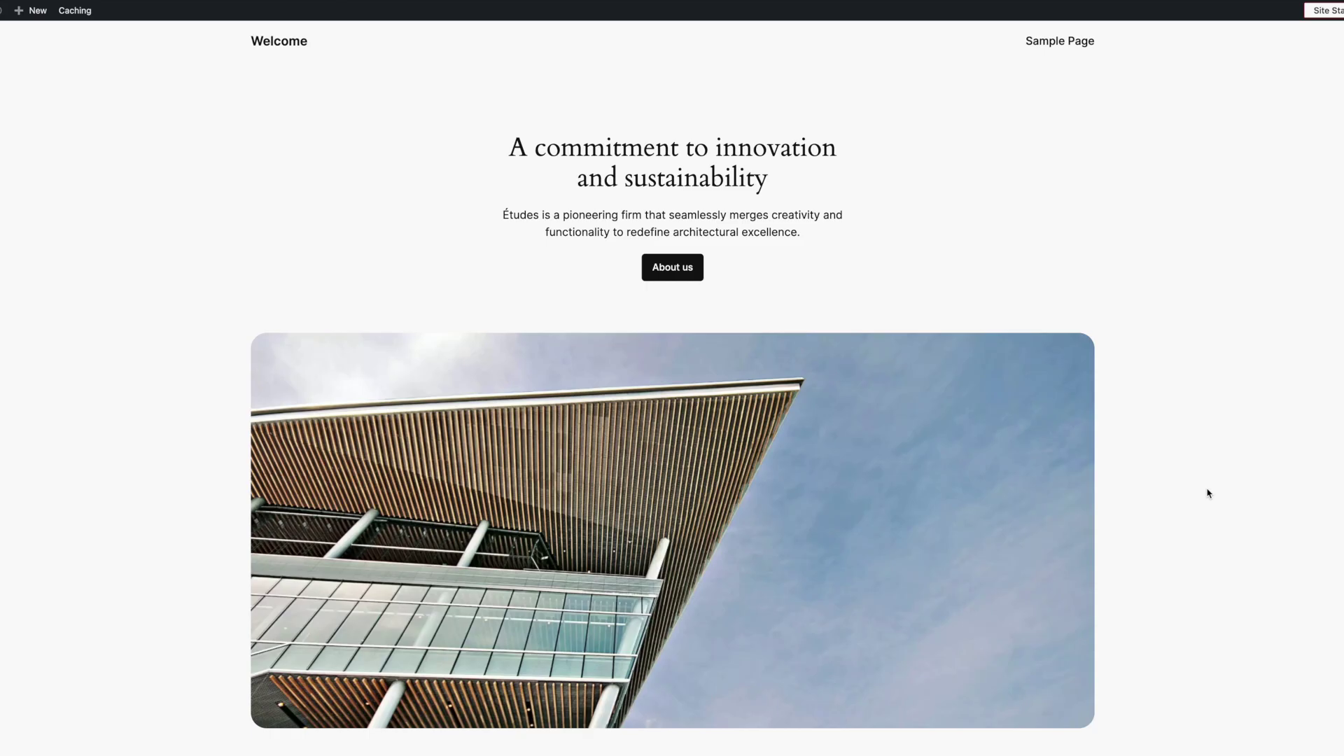
pyautogui.scroll(-8, 1207, 493)
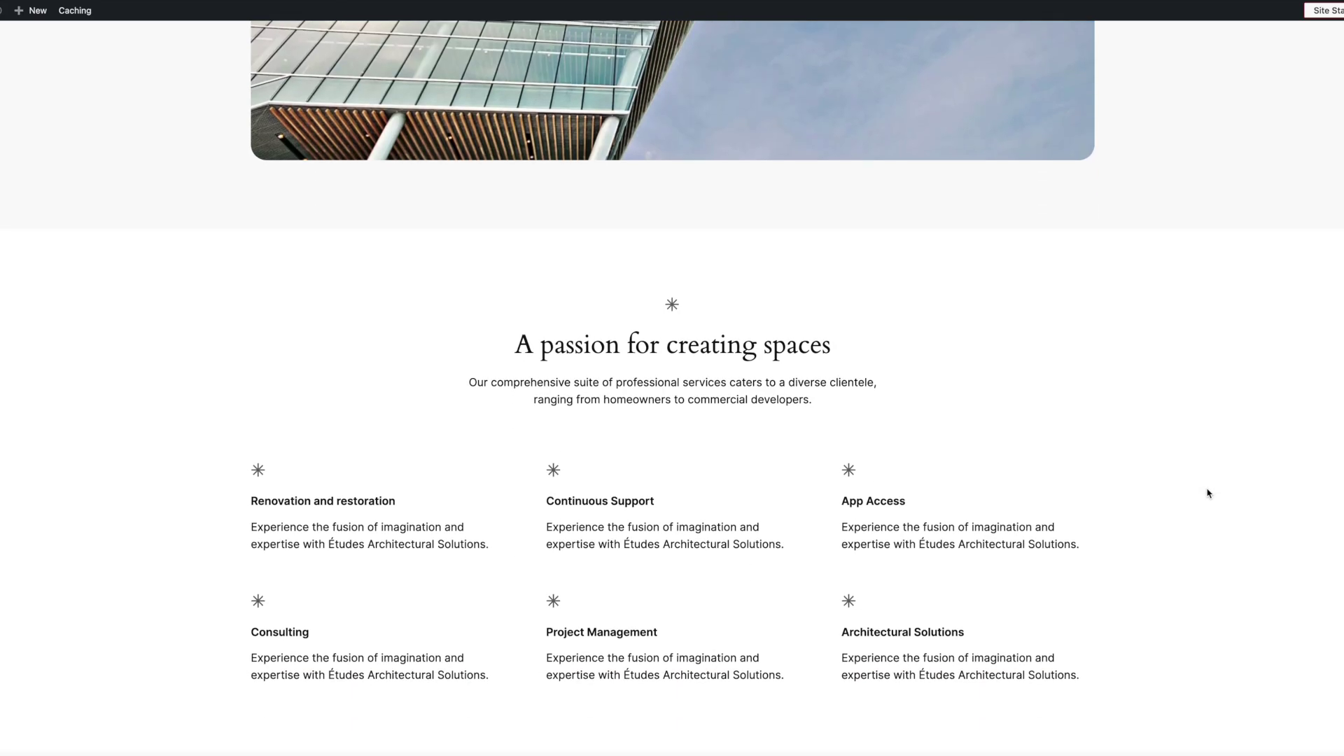
pyautogui.scroll(-9, 1206, 493)
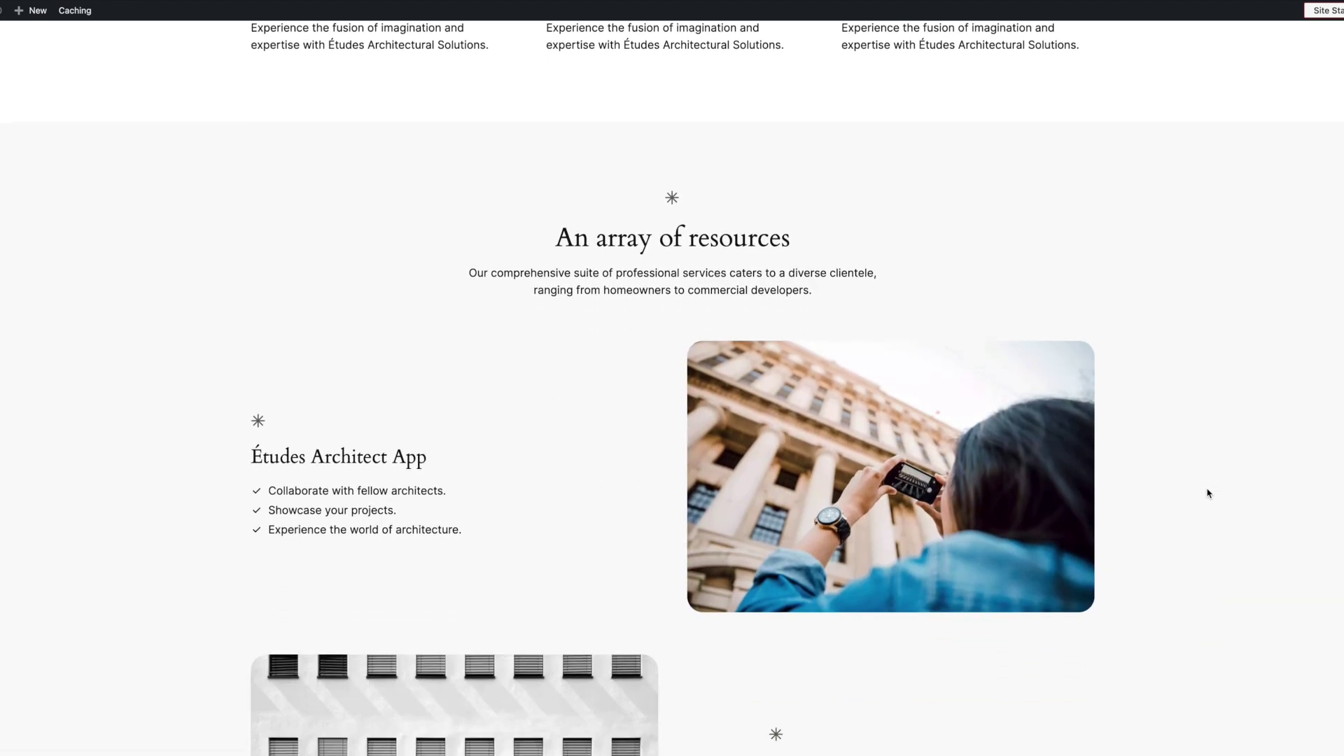
pyautogui.scroll(-8, 1207, 493)
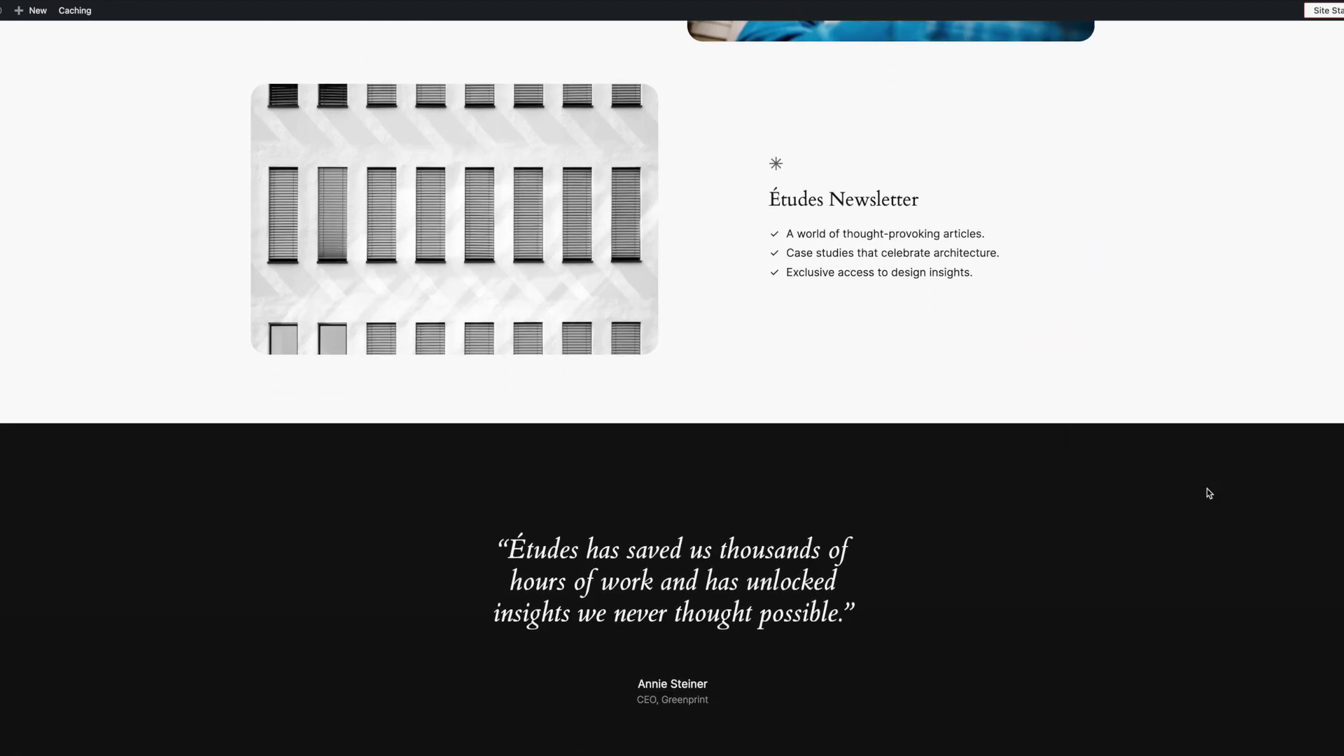
pyautogui.scroll(-9, 1207, 493)
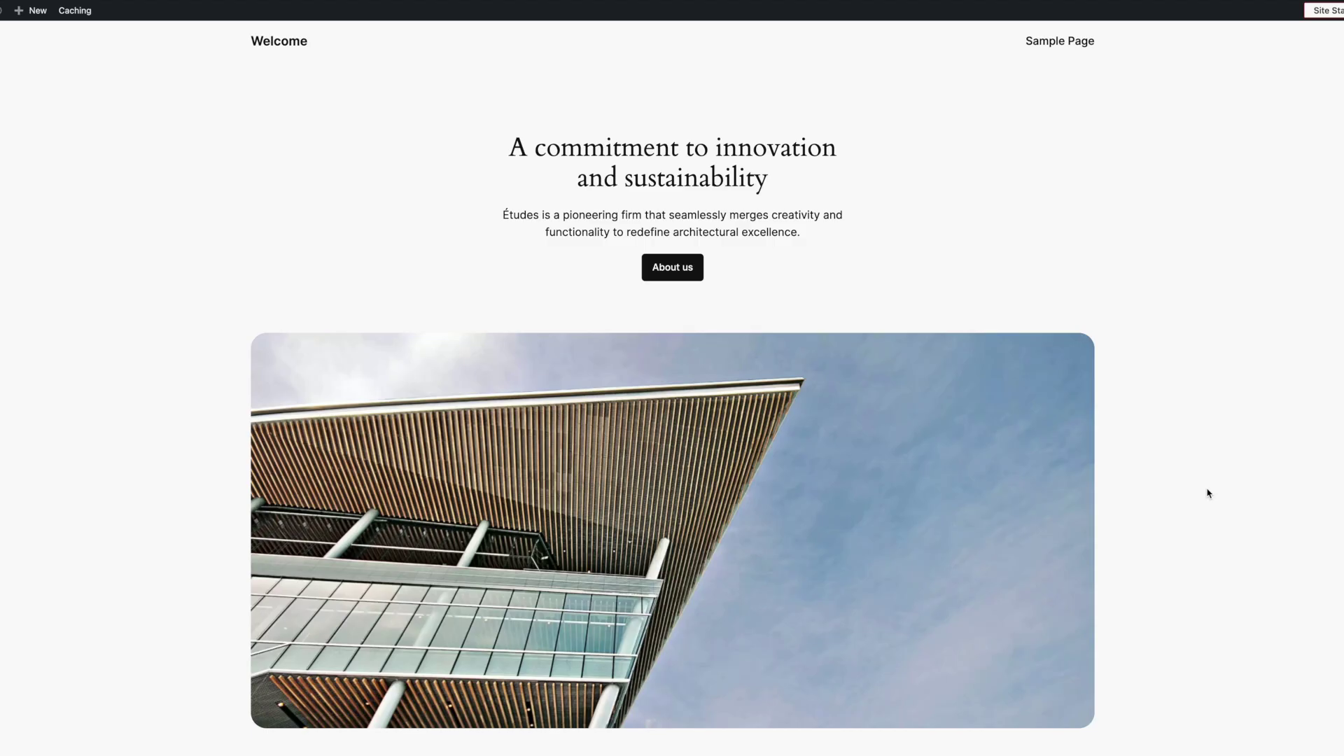
pyautogui.scroll(-8, 1207, 493)
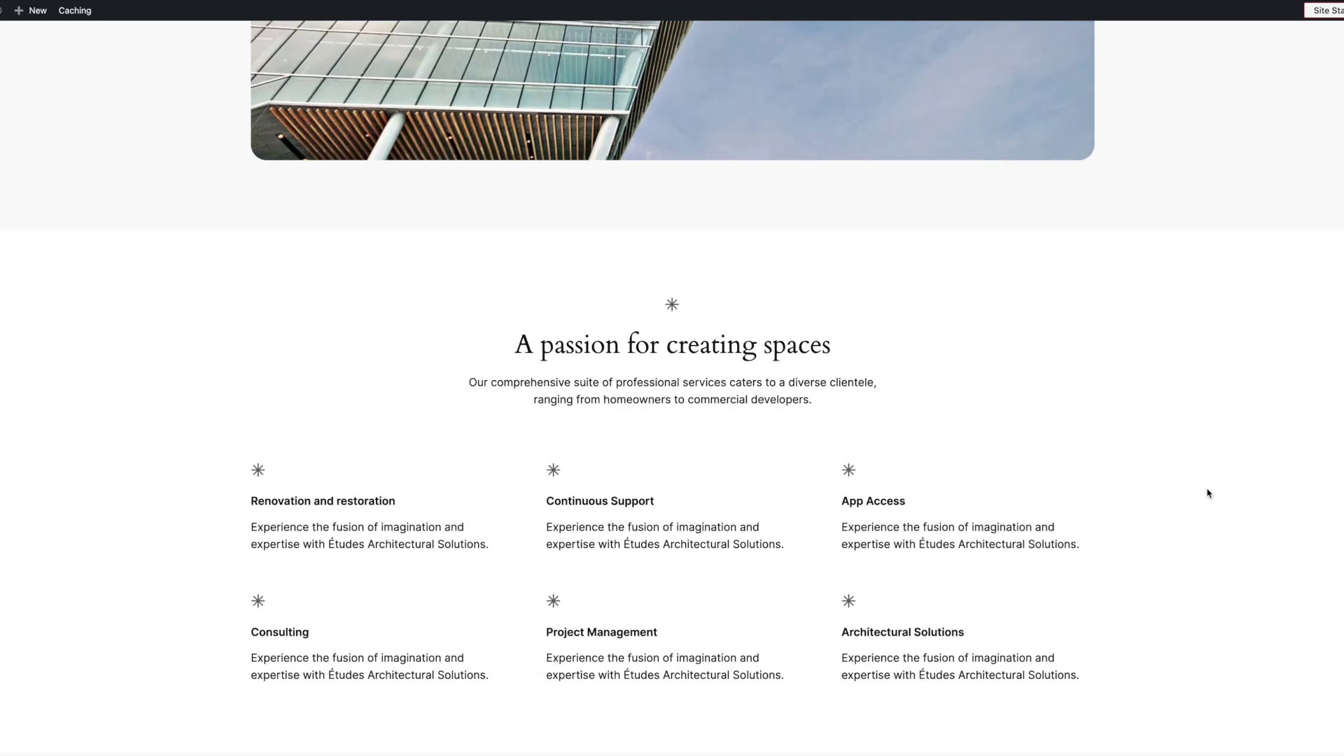
pyautogui.scroll(-8, 1207, 493)
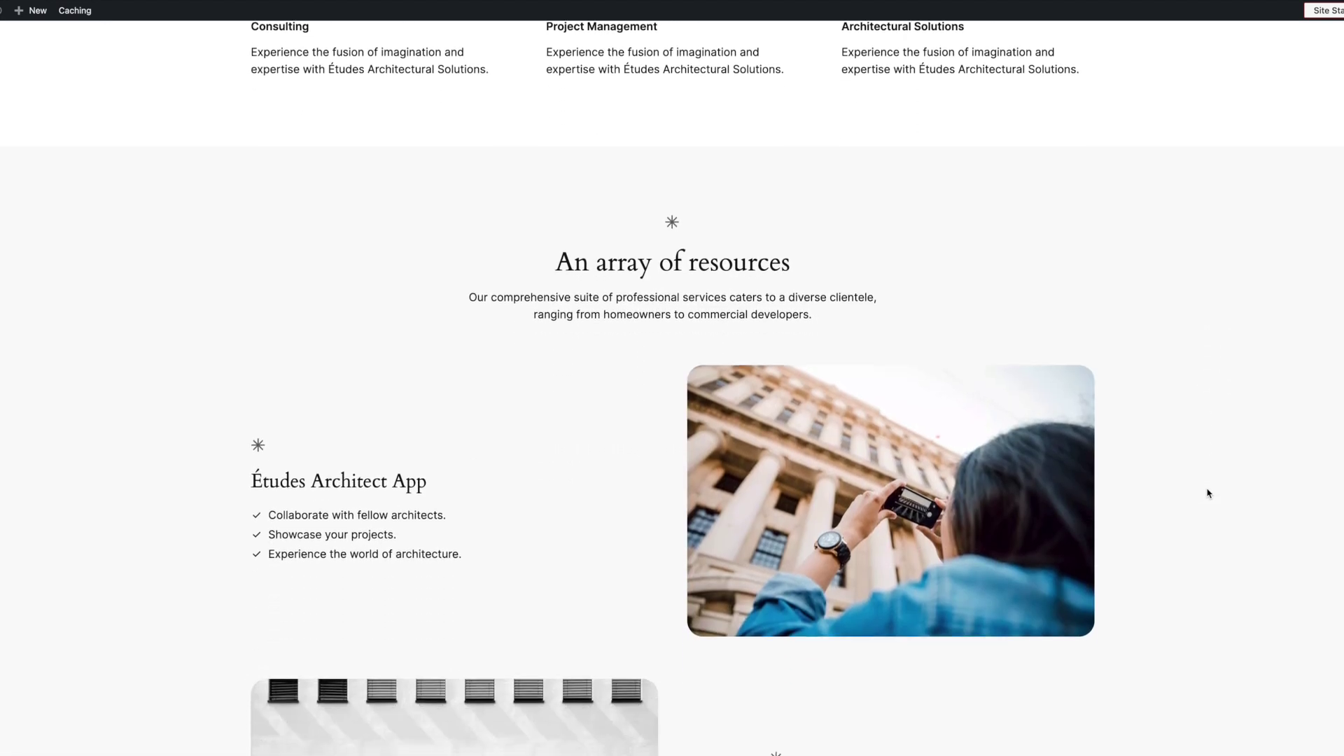
pyautogui.scroll(-8, 1207, 493)
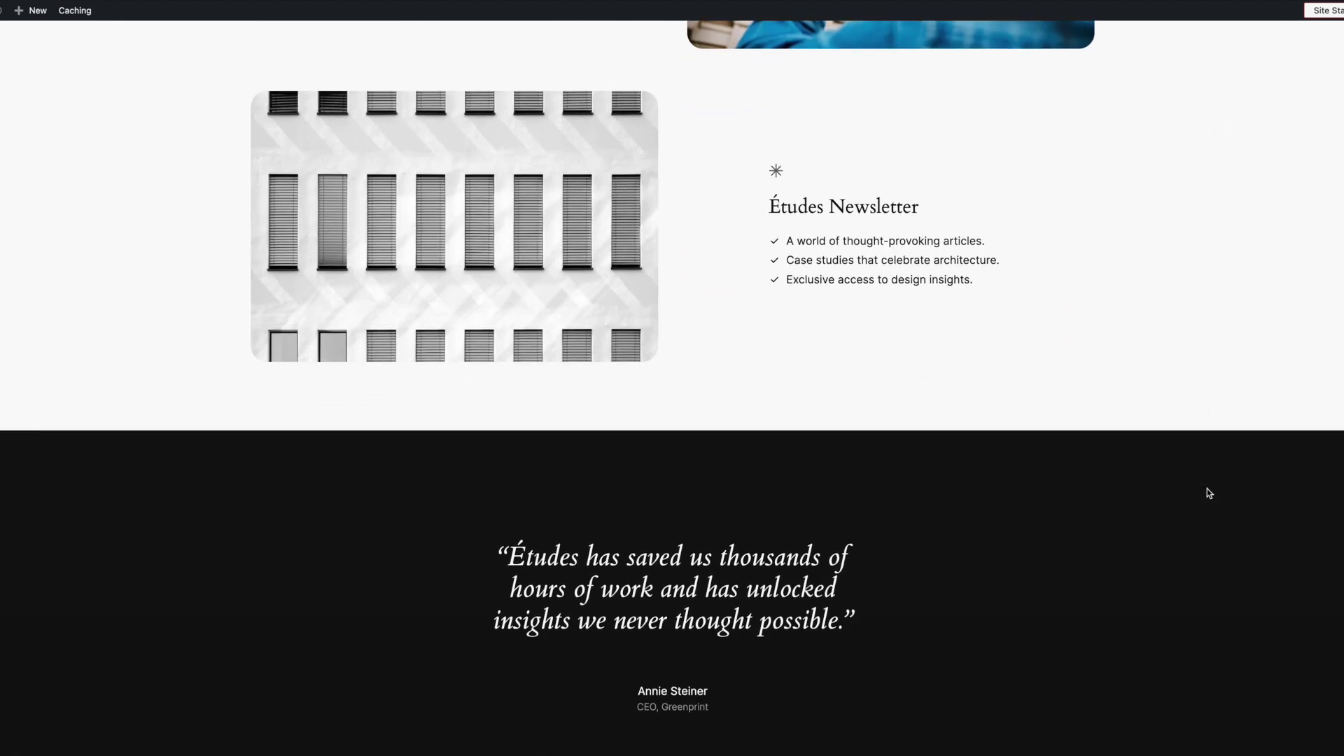
pyautogui.scroll(-8, 1206, 493)
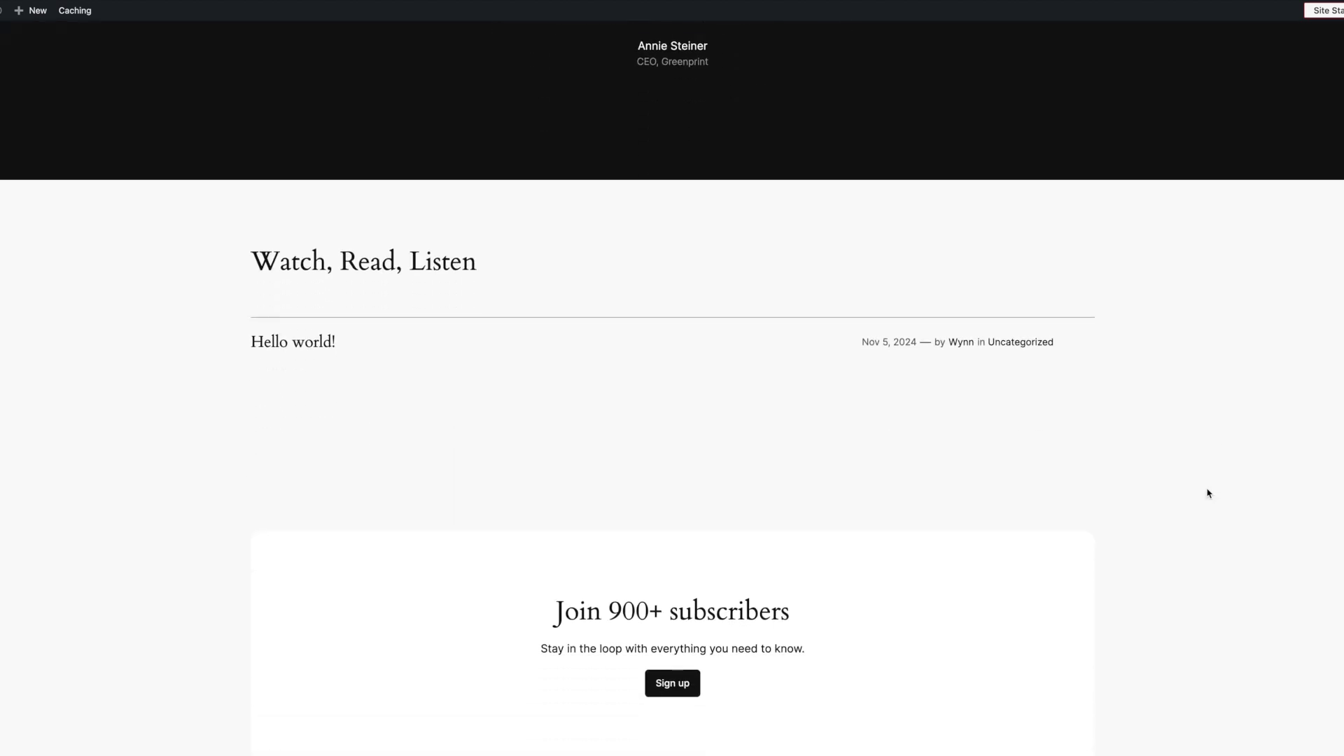
pyautogui.scroll(-5, 1207, 494)
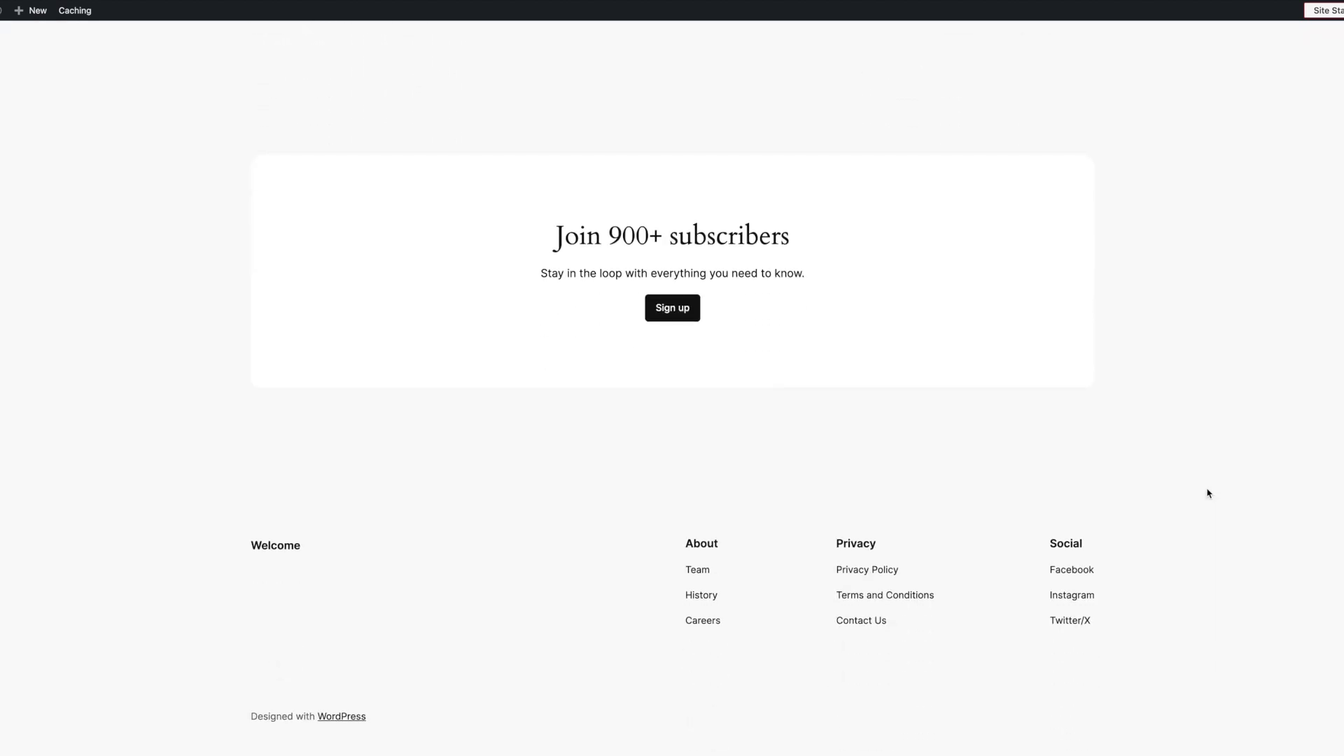
pyautogui.scroll(9, 1207, 494)
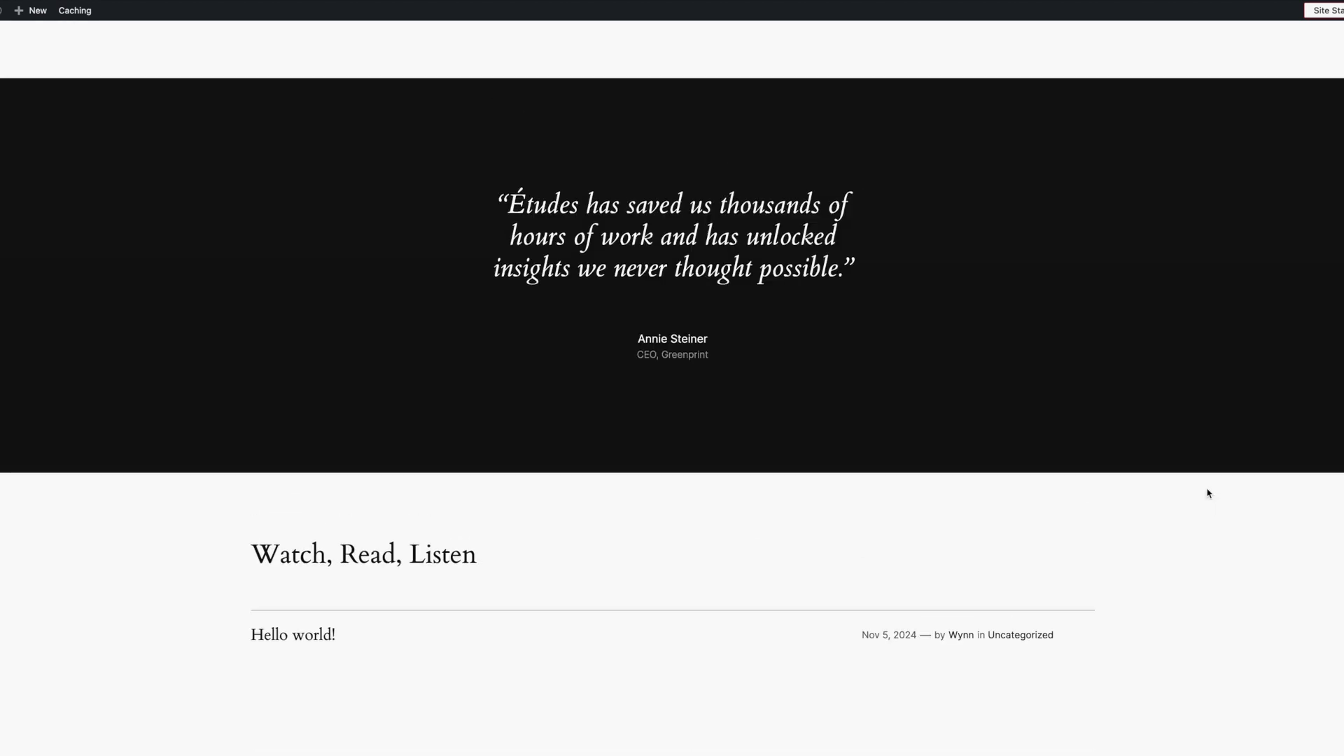
pyautogui.scroll(20, 1207, 493)
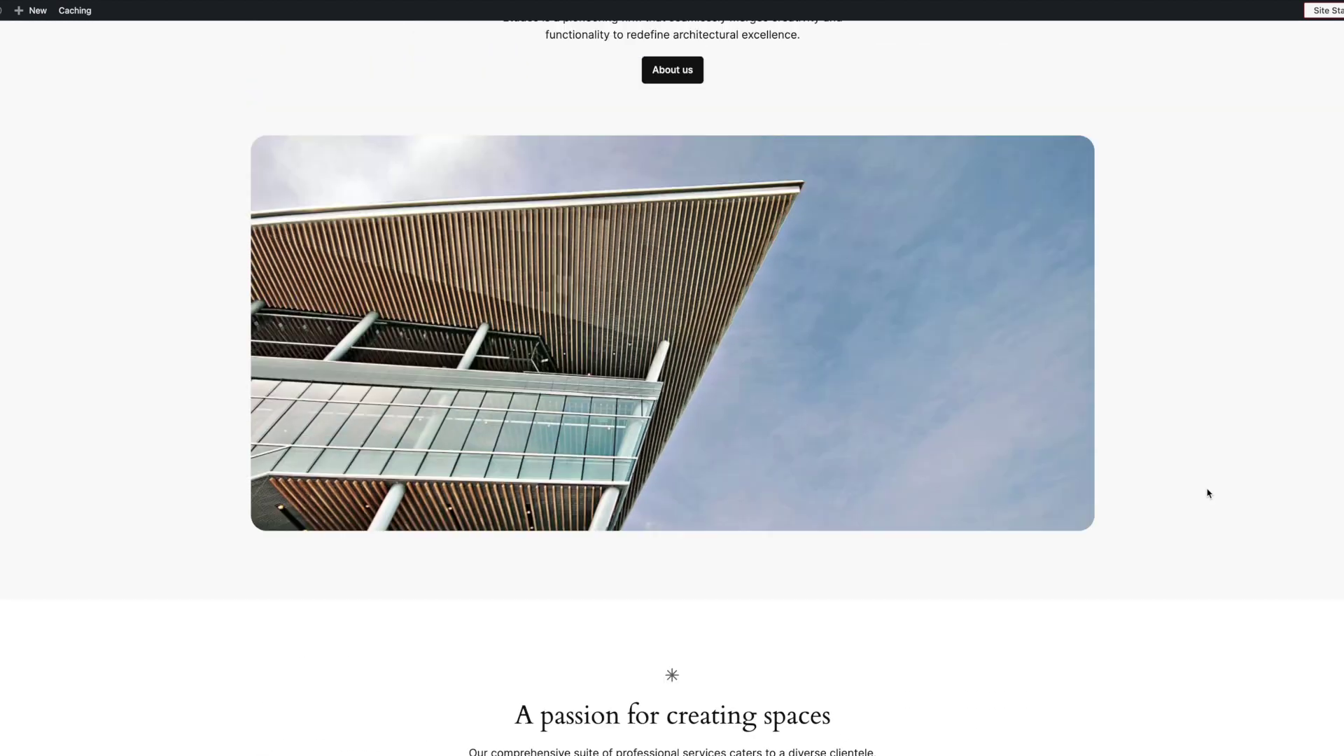